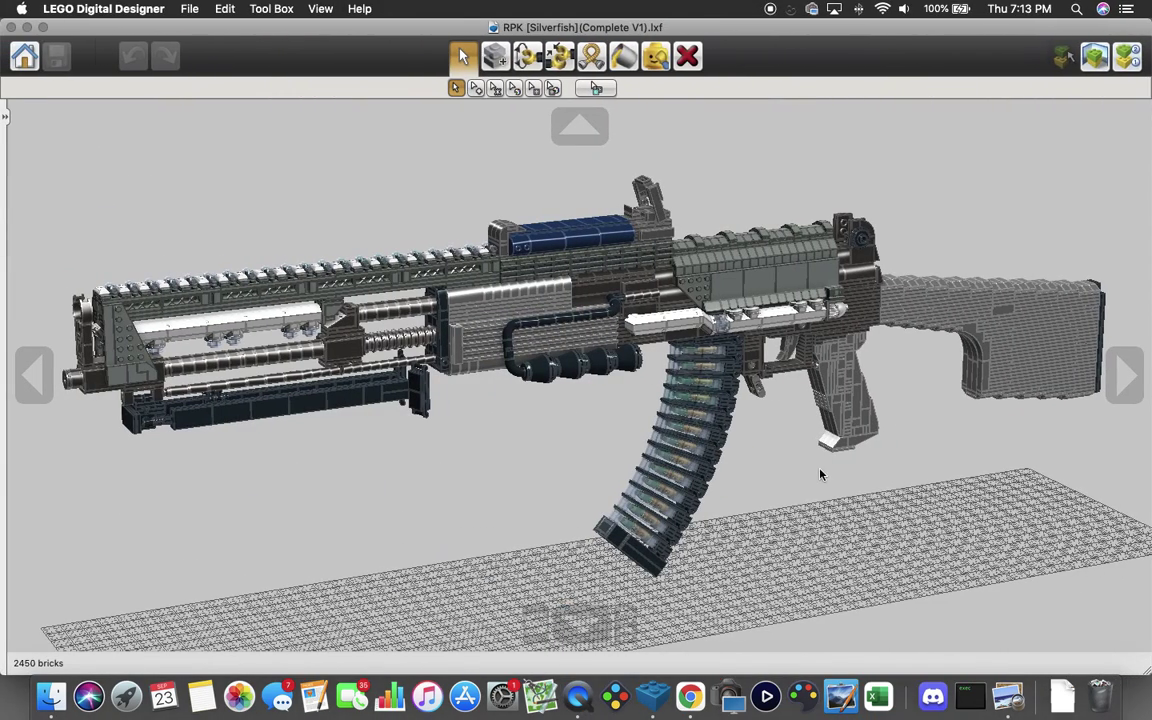
Step: Look through the Models Without videos folder in Finder and return to the RPK [Silverfish] model
drag(791, 474, 338, 478)
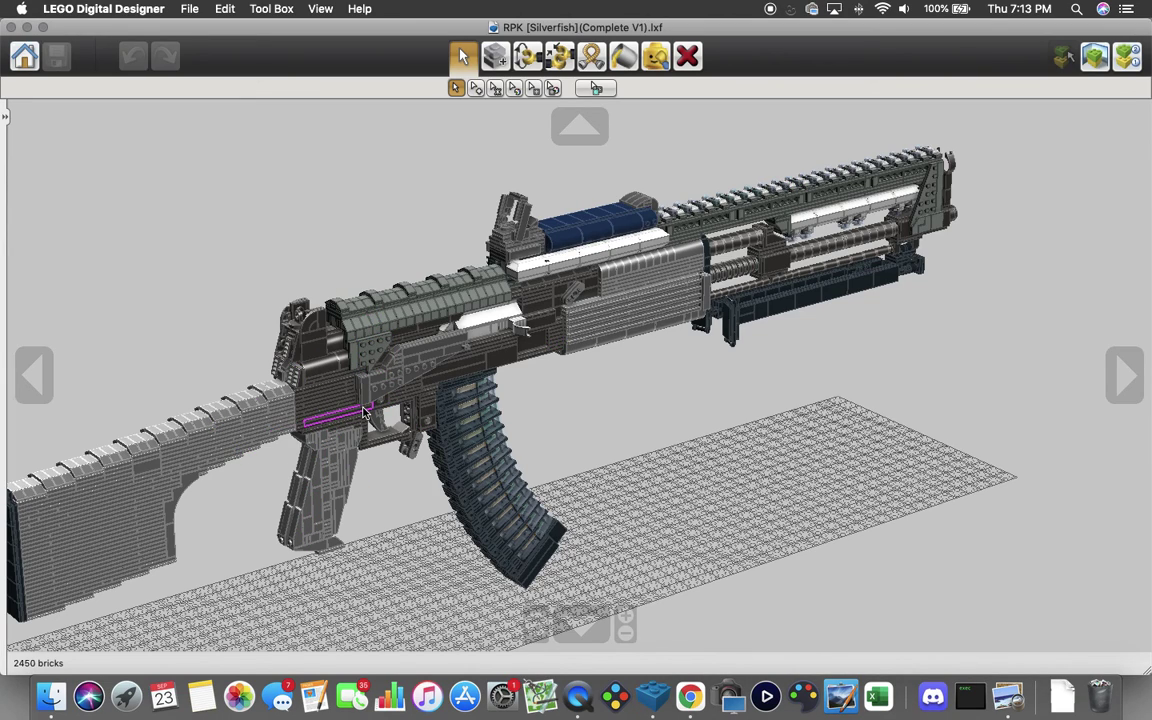
key(ctrl+Up)
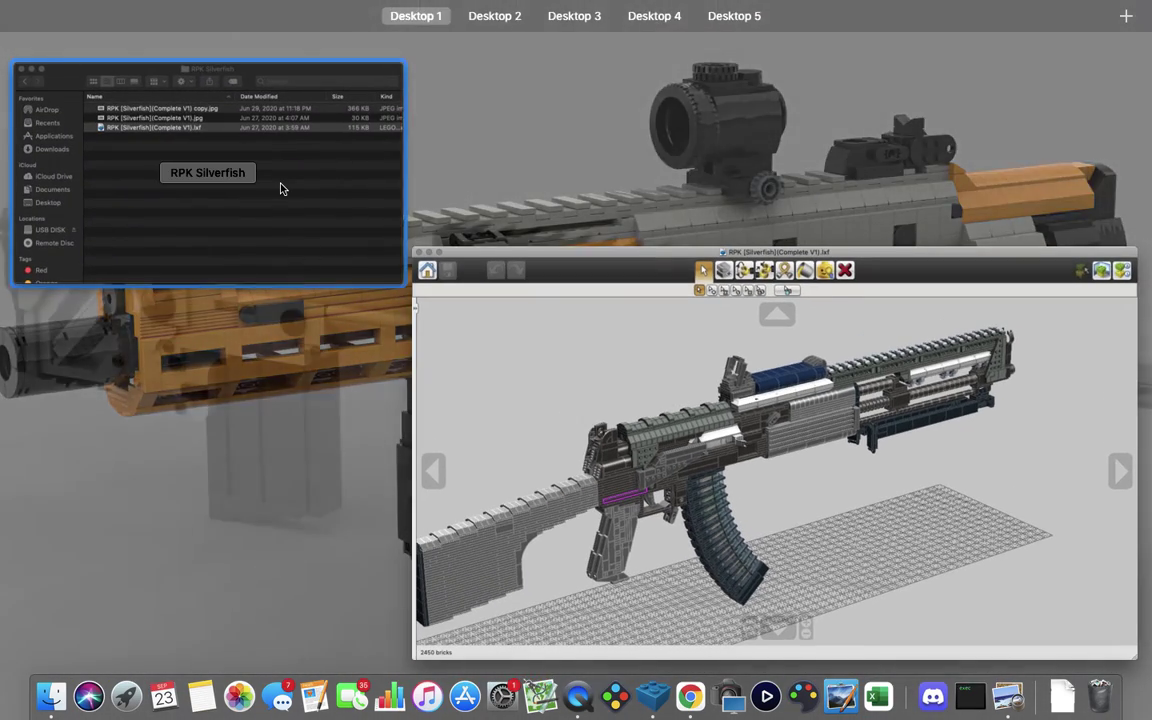
click(280, 185)
click(286, 125)
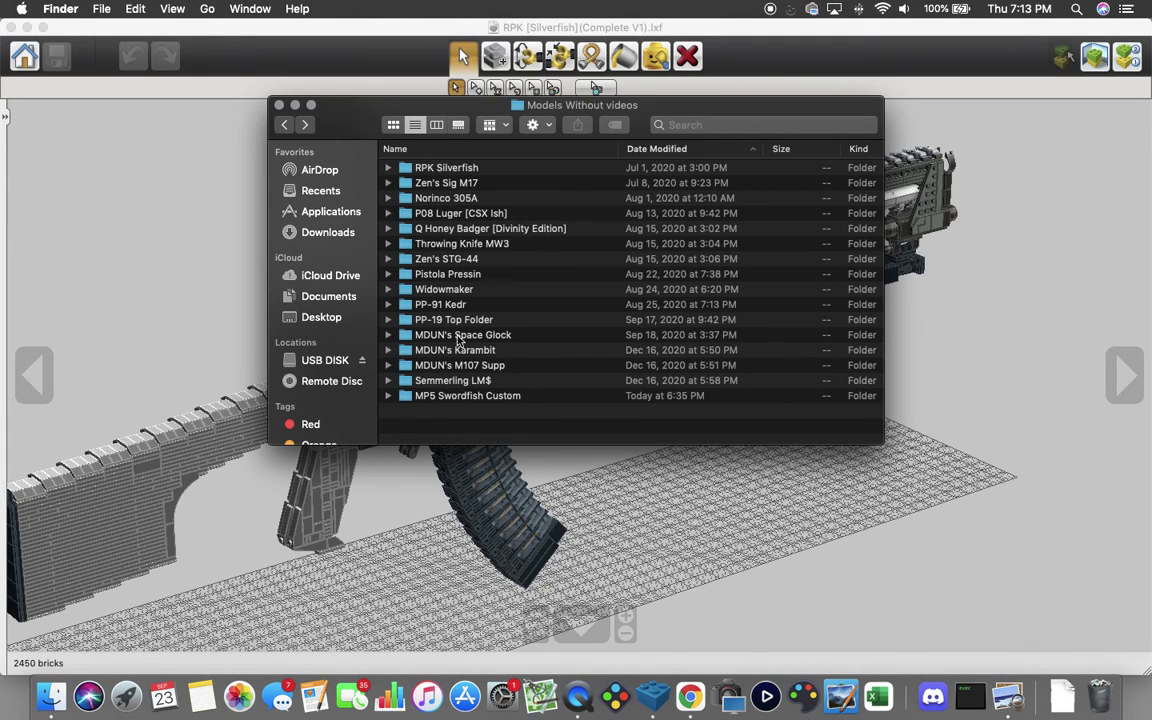
key(ctrl+Up)
click(211, 360)
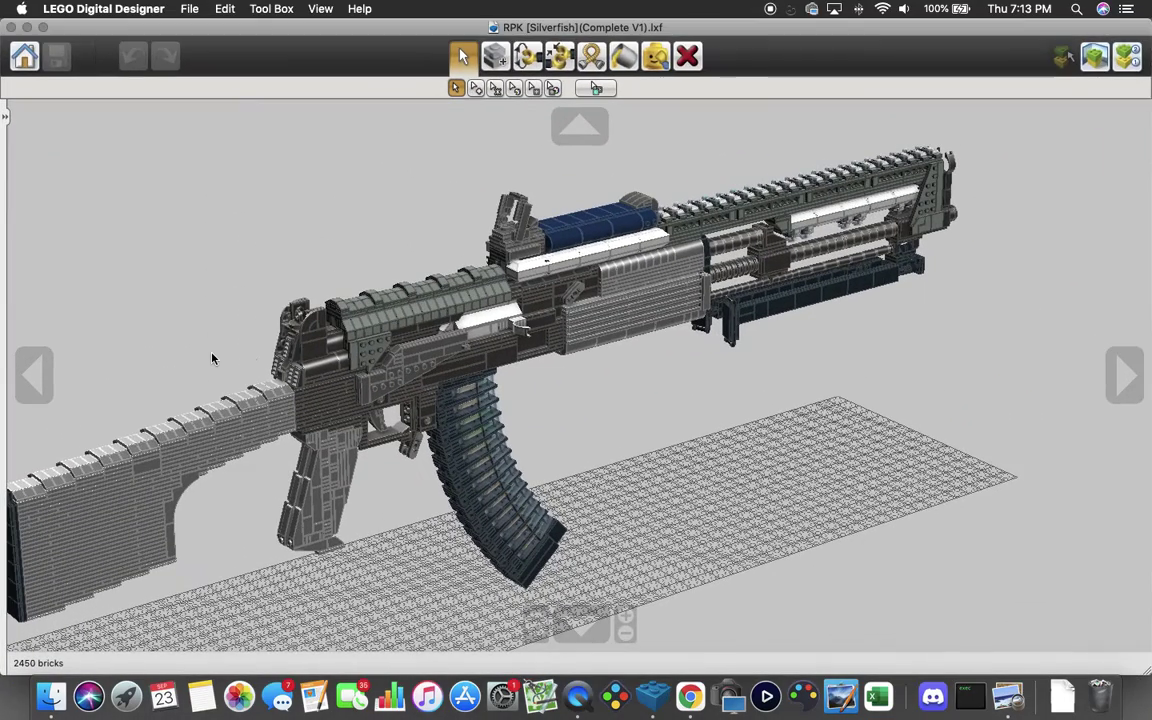
Step: Examine the rifle's curved transparent magazine, including the rounds inside it and its base, from several angles
scroll(355, 298, down, 1)
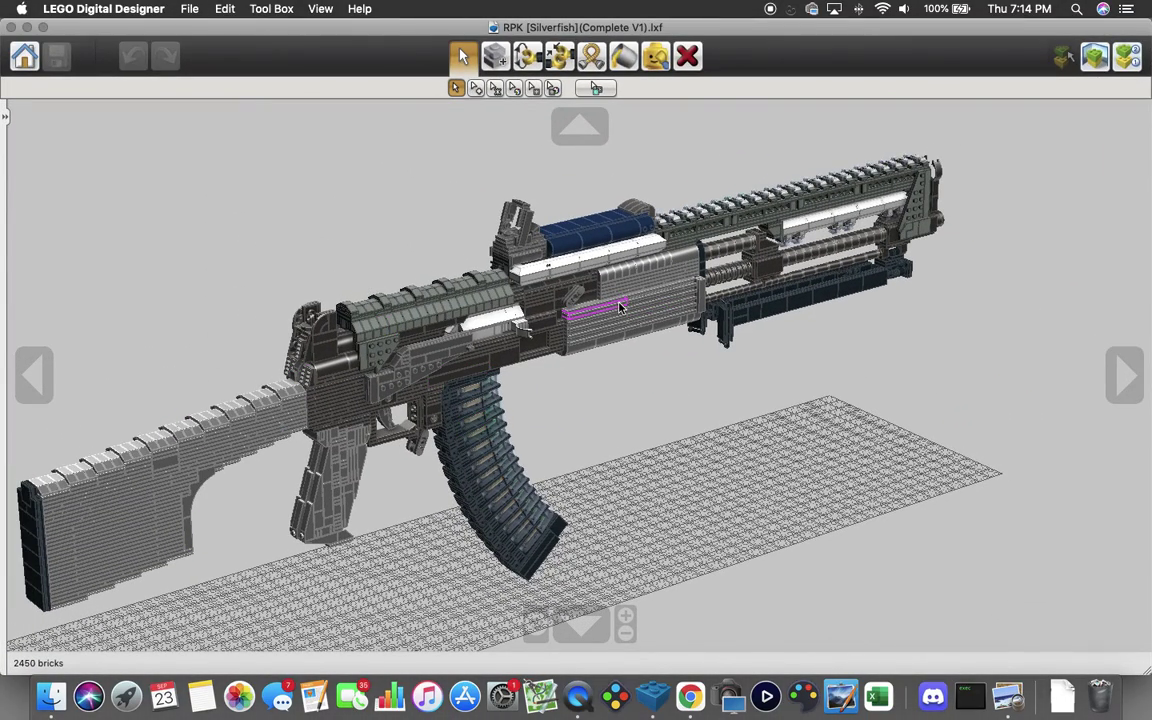
drag(627, 437, 460, 425)
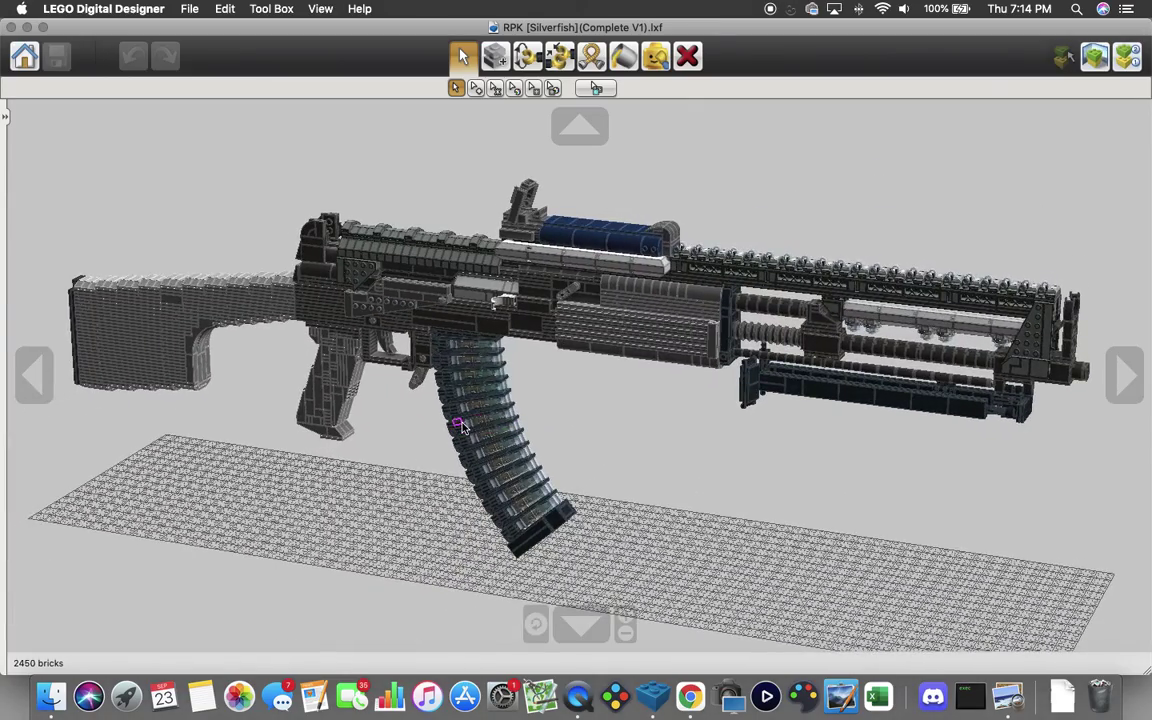
scroll(496, 417, up, 10)
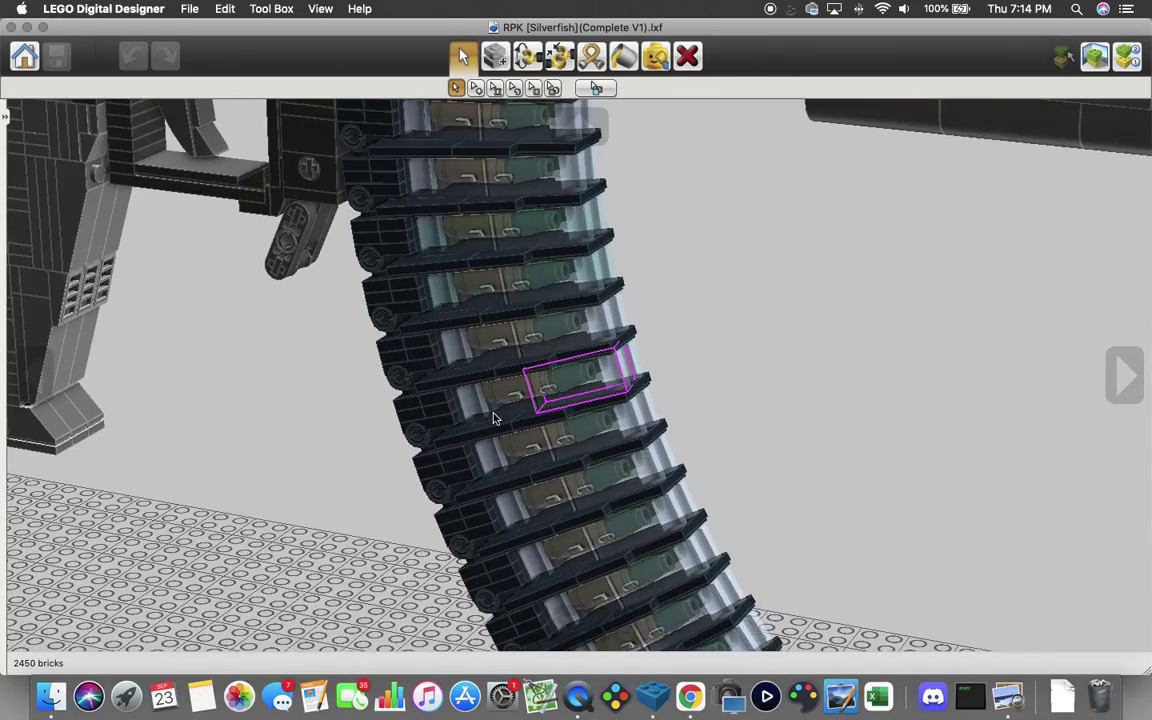
drag(493, 418, 603, 258)
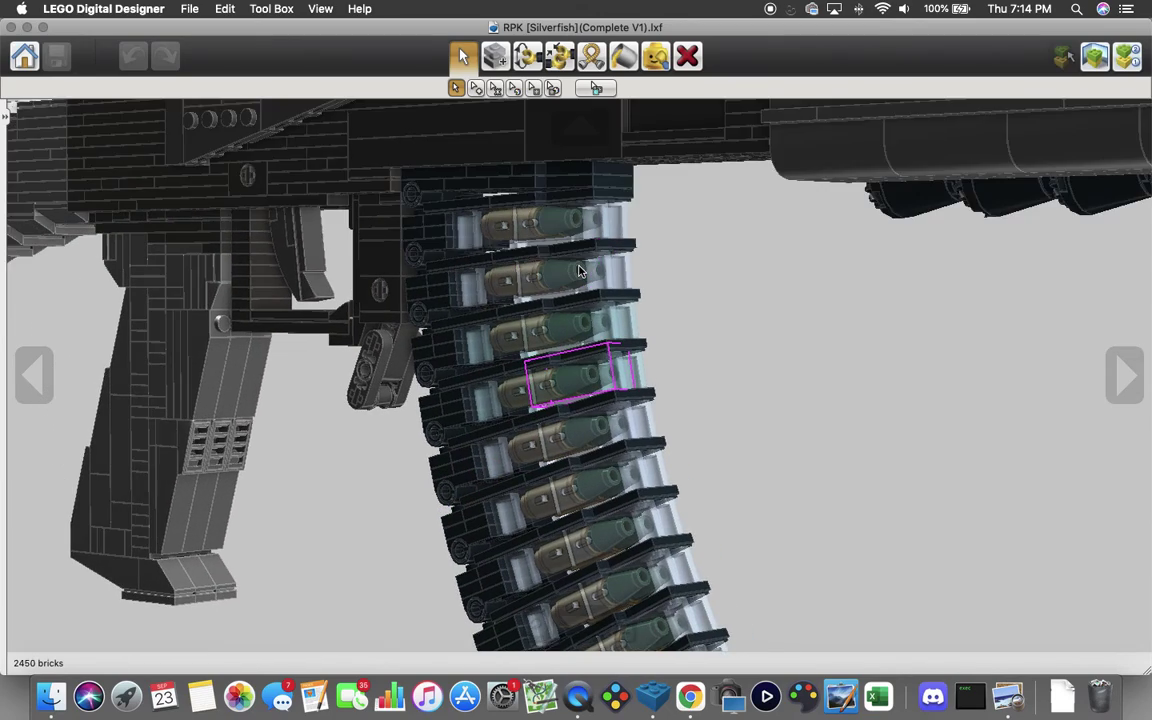
scroll(580, 268, up, 10)
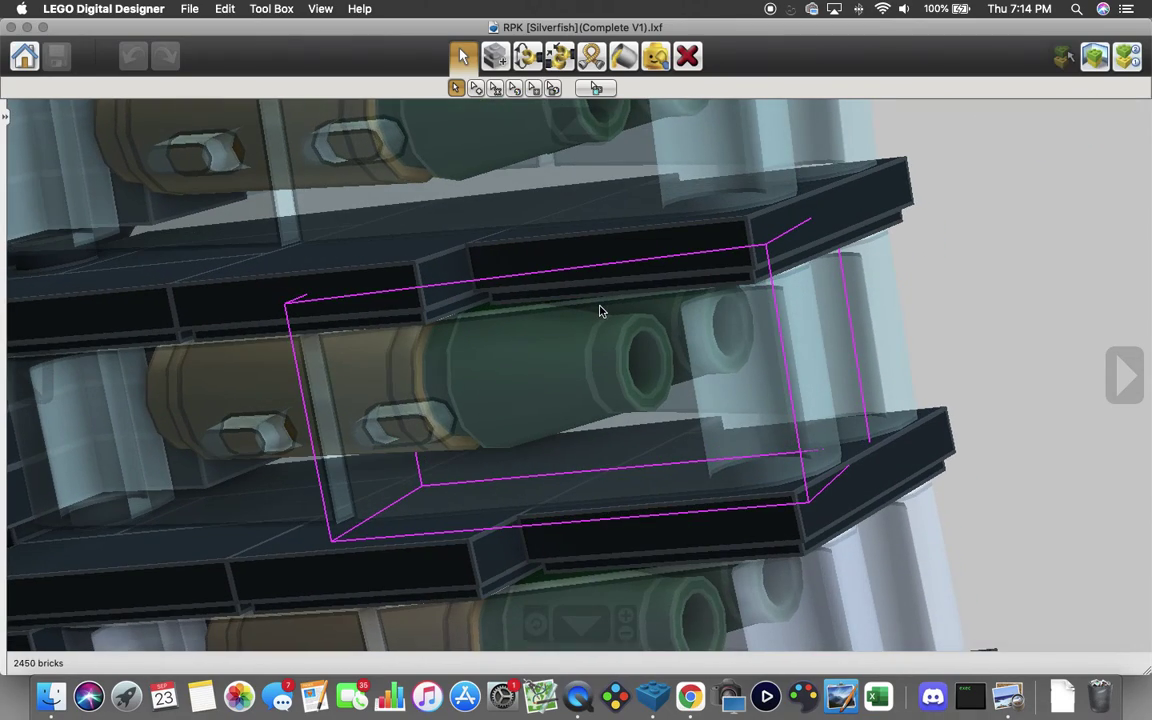
scroll(602, 311, down, 5)
drag(602, 311, 509, 471)
scroll(378, 545, down, 5)
drag(575, 192, 630, 428)
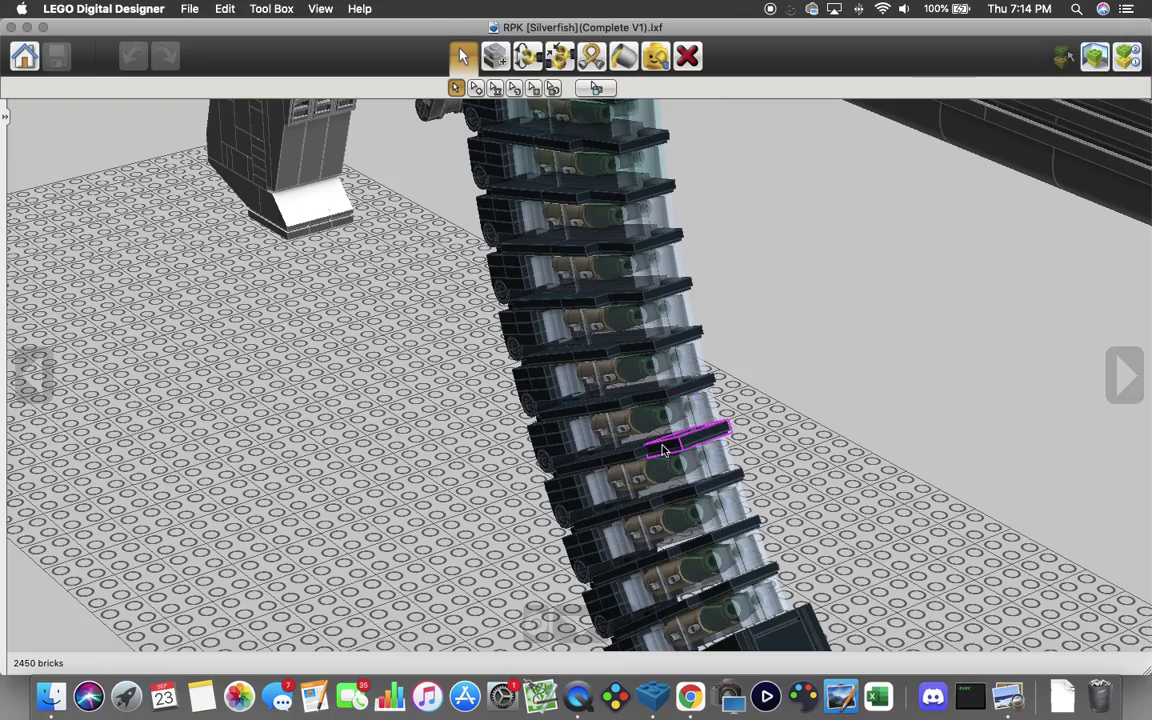
right_click(701, 452)
drag(697, 452, 635, 422)
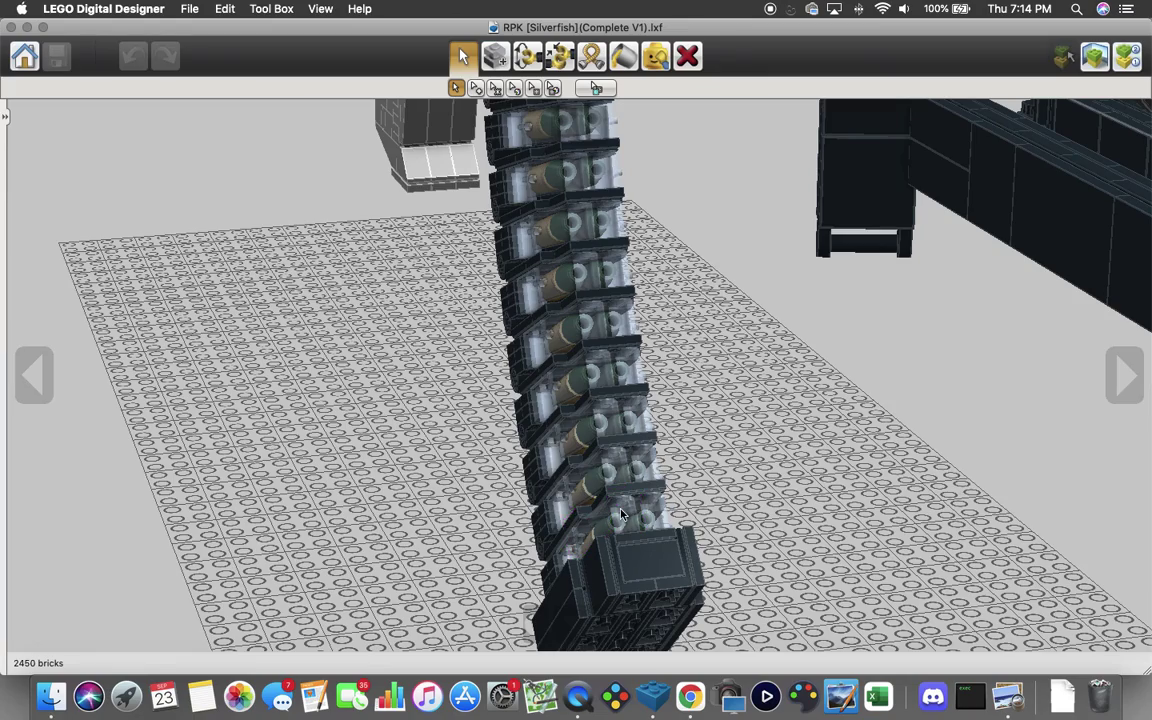
right_click(567, 185)
drag(567, 185, 656, 196)
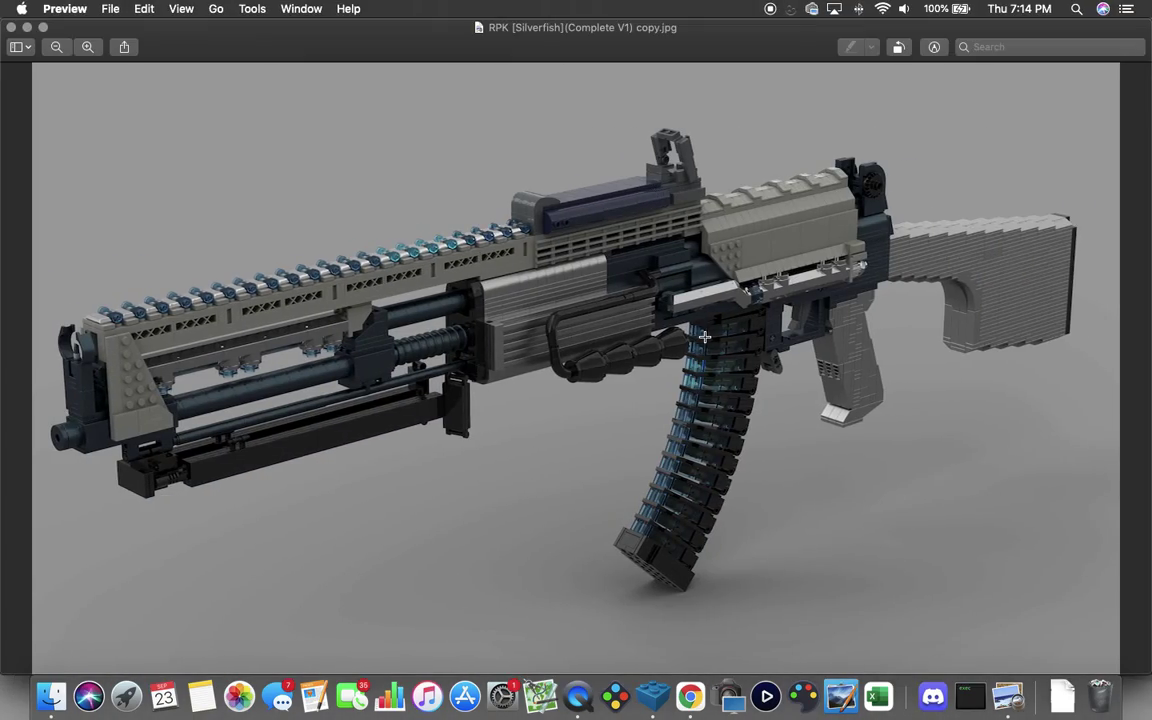
Step: Examine the magazine in the render RPK [Silverfish](Complete V1) copy.jpg in Preview and return to the brick model
scroll(705, 337, up, 10)
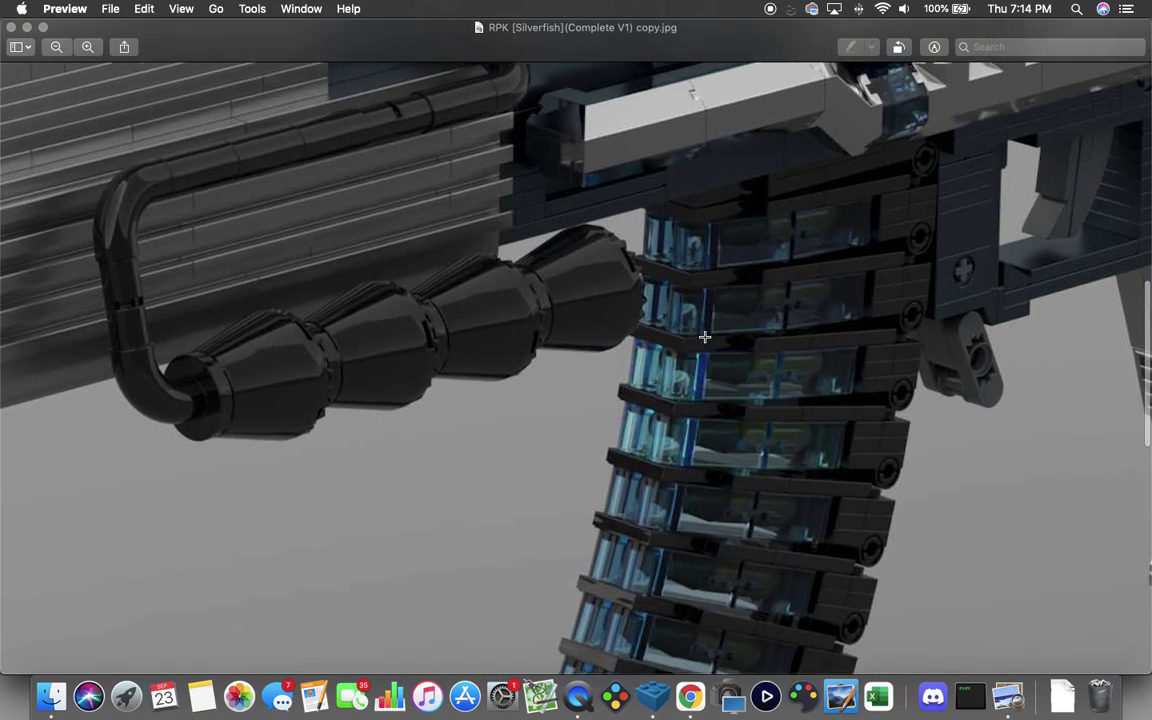
scroll(705, 337, down, 10)
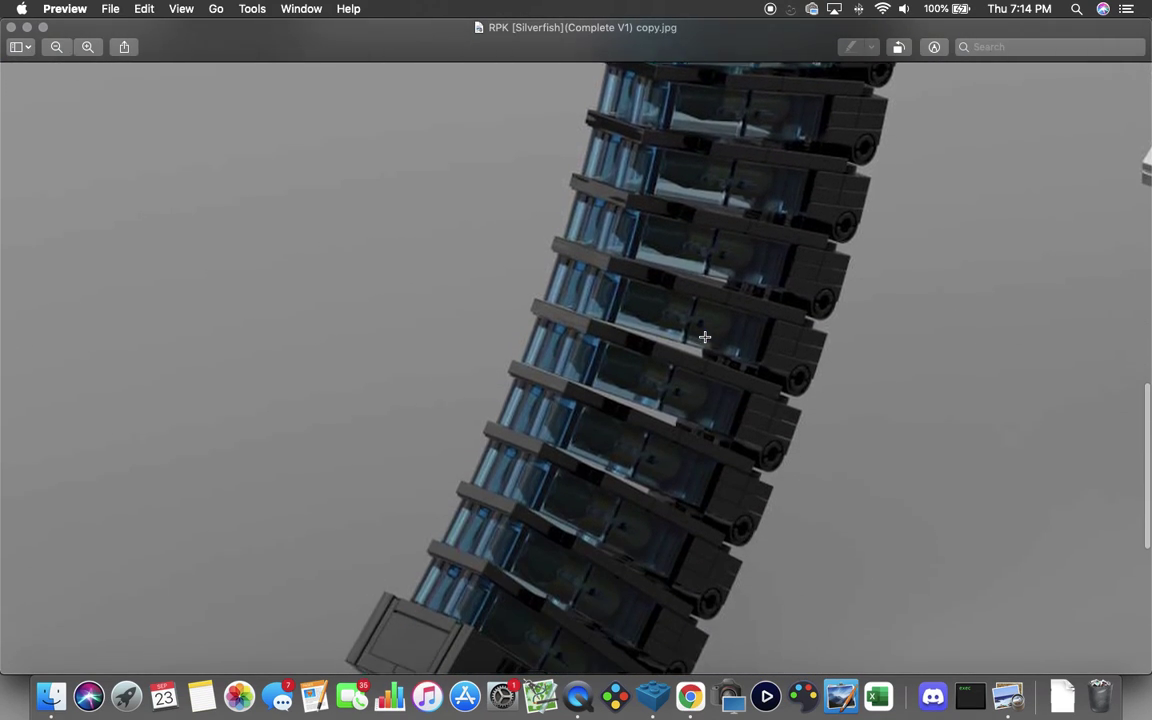
scroll(705, 337, down, 2)
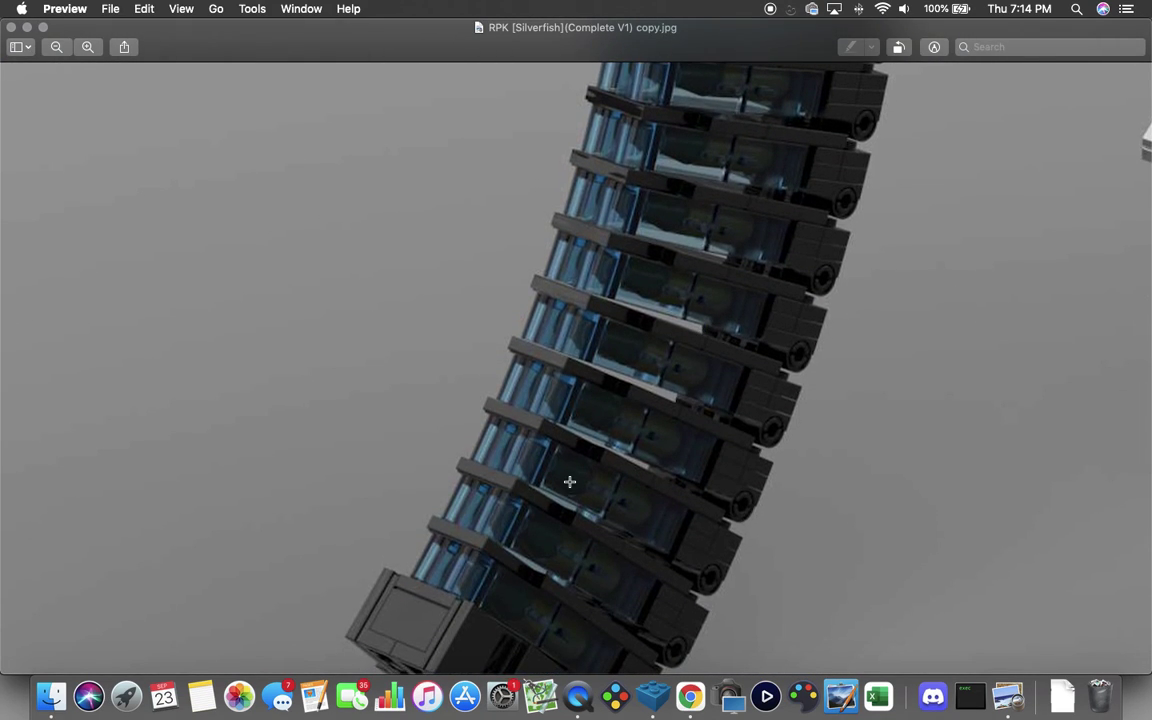
scroll(570, 482, down, 2)
scroll(550, 492, down, 10)
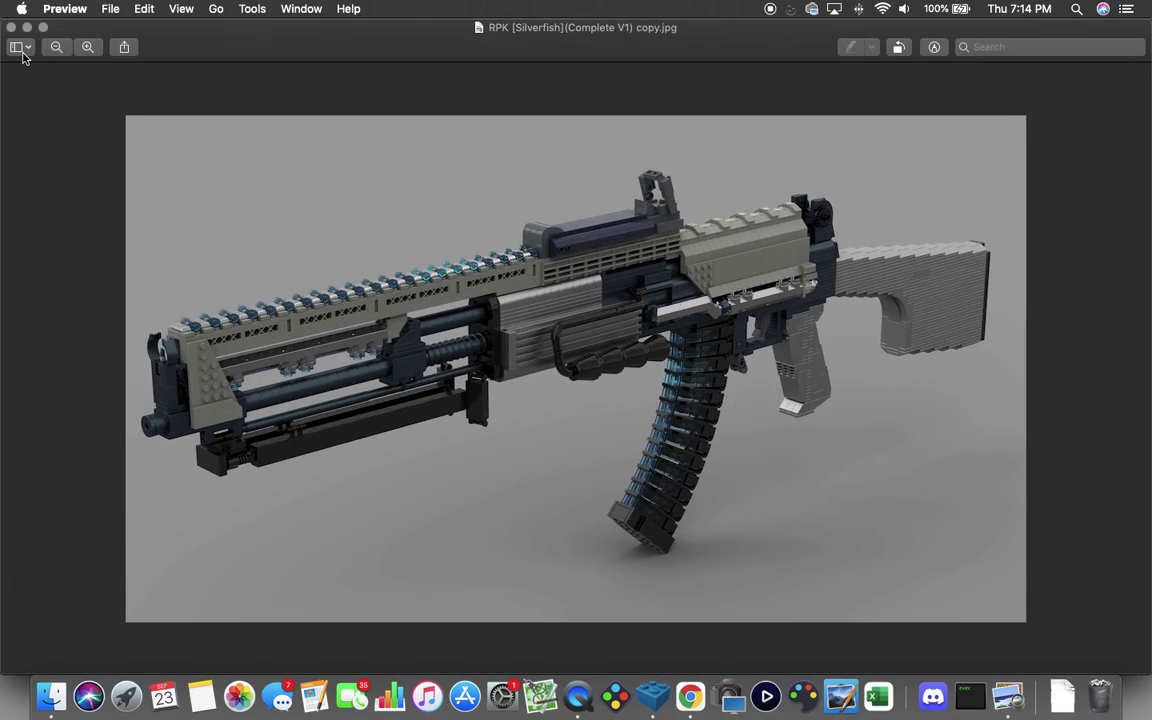
key(ctrl+Left)
Step: Examine the ribbed receiver cover from both sides and the white side rail with its round fittings above the magazine
scroll(508, 356, down, 5)
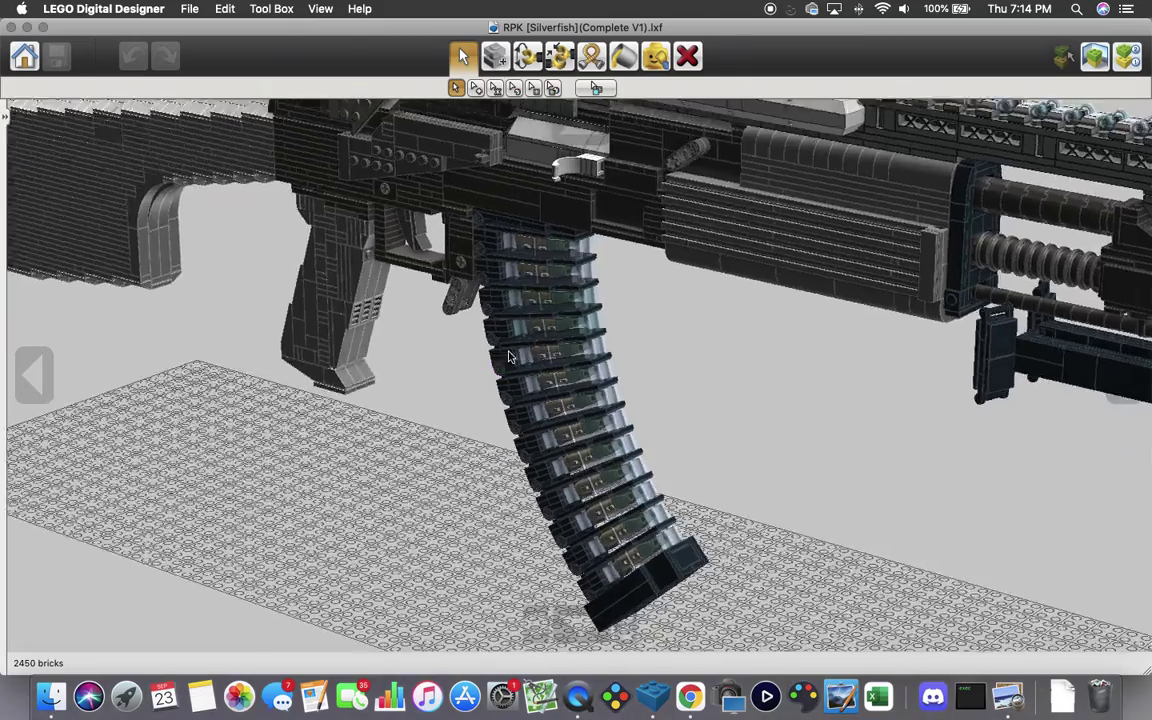
scroll(520, 356, down, 3)
scroll(525, 181, up, 5)
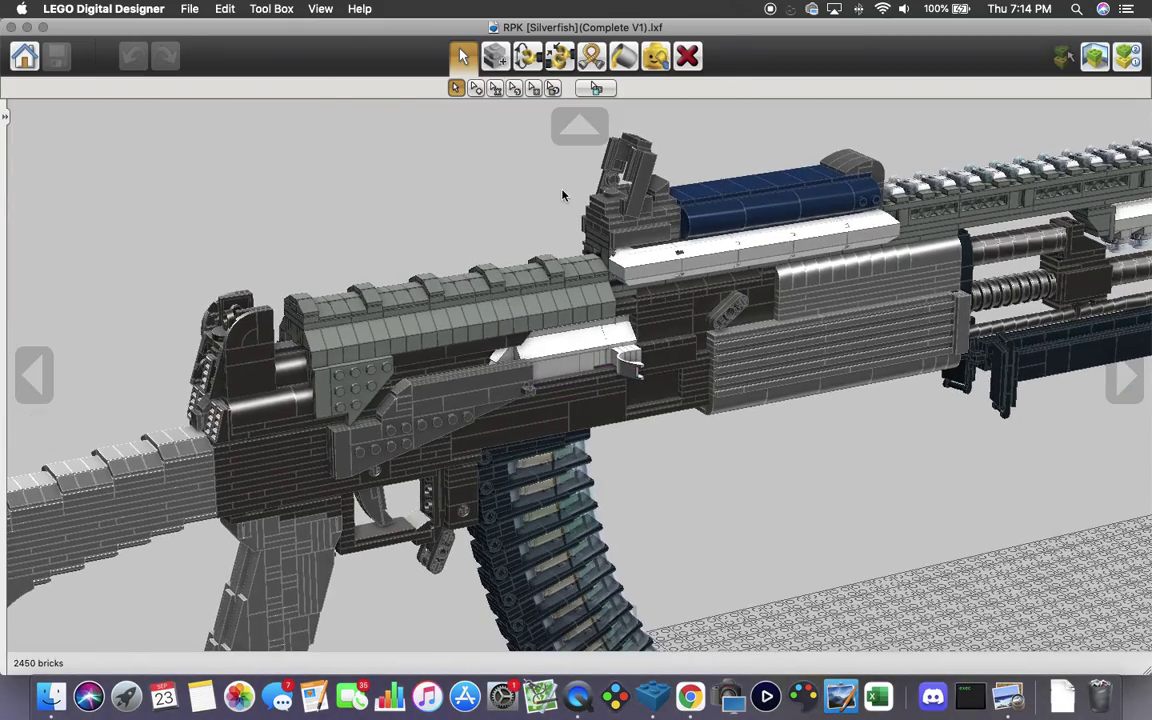
scroll(428, 325, up, 4)
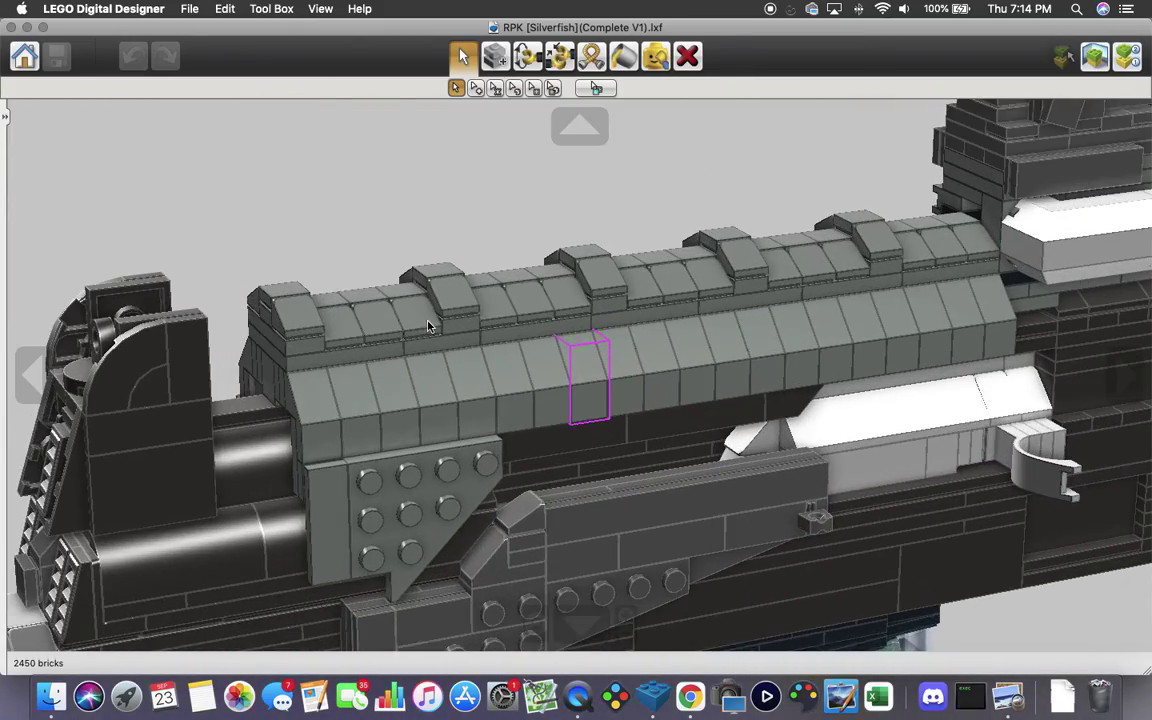
drag(350, 355, 810, 350)
right_click(440, 622)
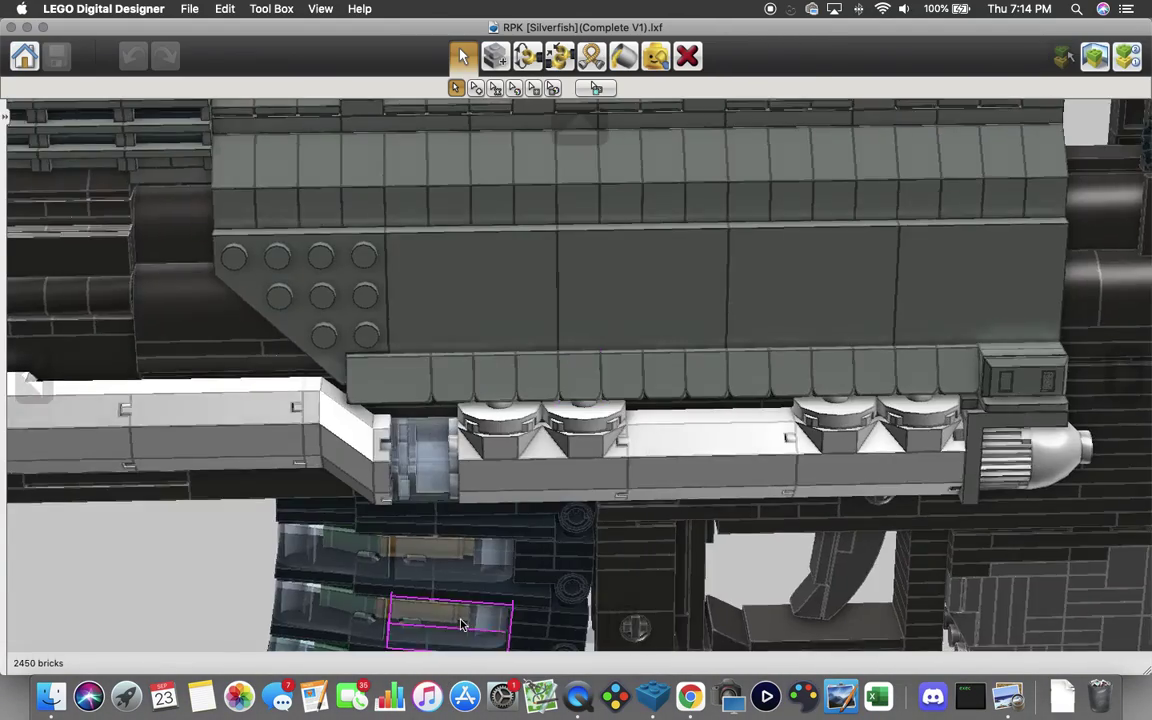
drag(461, 624, 535, 630)
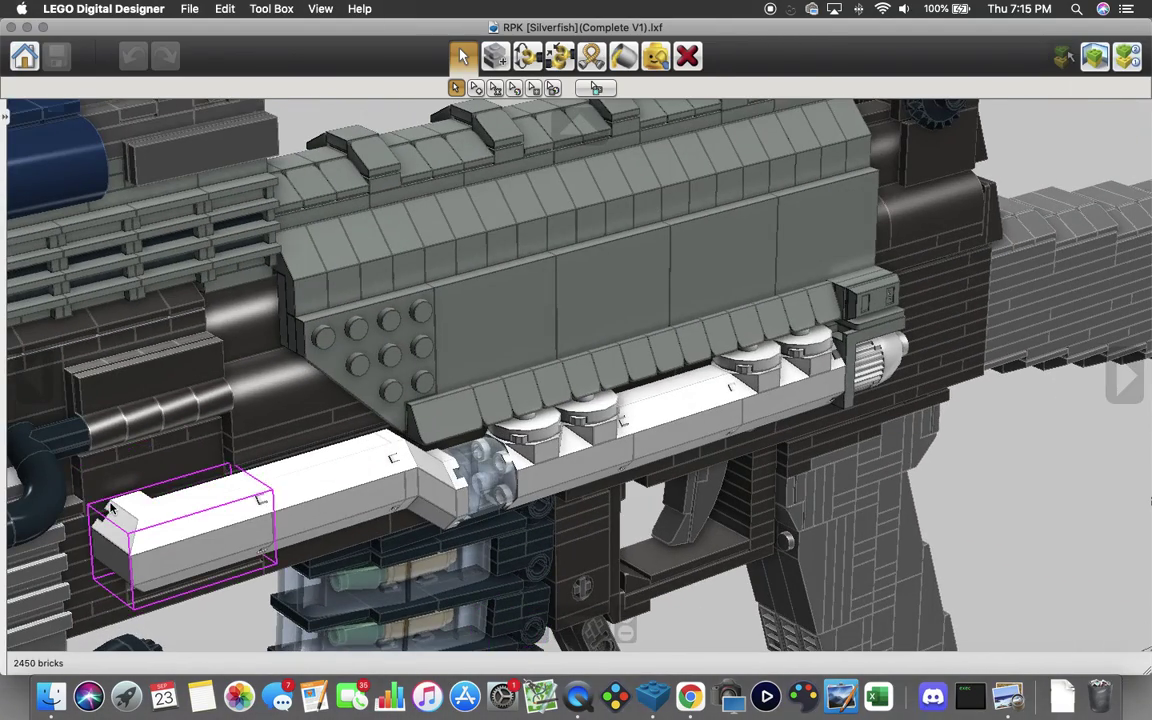
scroll(110, 508, down, 2)
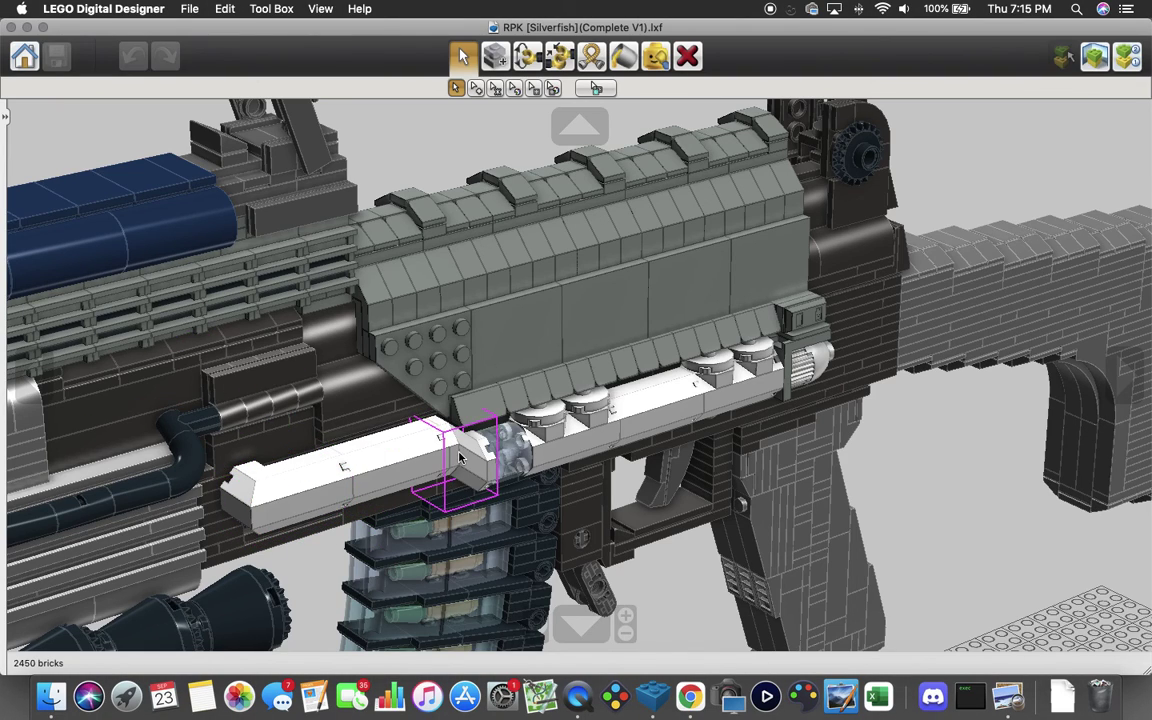
mouse_move(695, 405)
mouse_down()
mouse_move(541, 331)
mouse_move(507, 345)
mouse_move(463, 337)
mouse_move(704, 399)
mouse_up()
scroll(704, 399, down, 3)
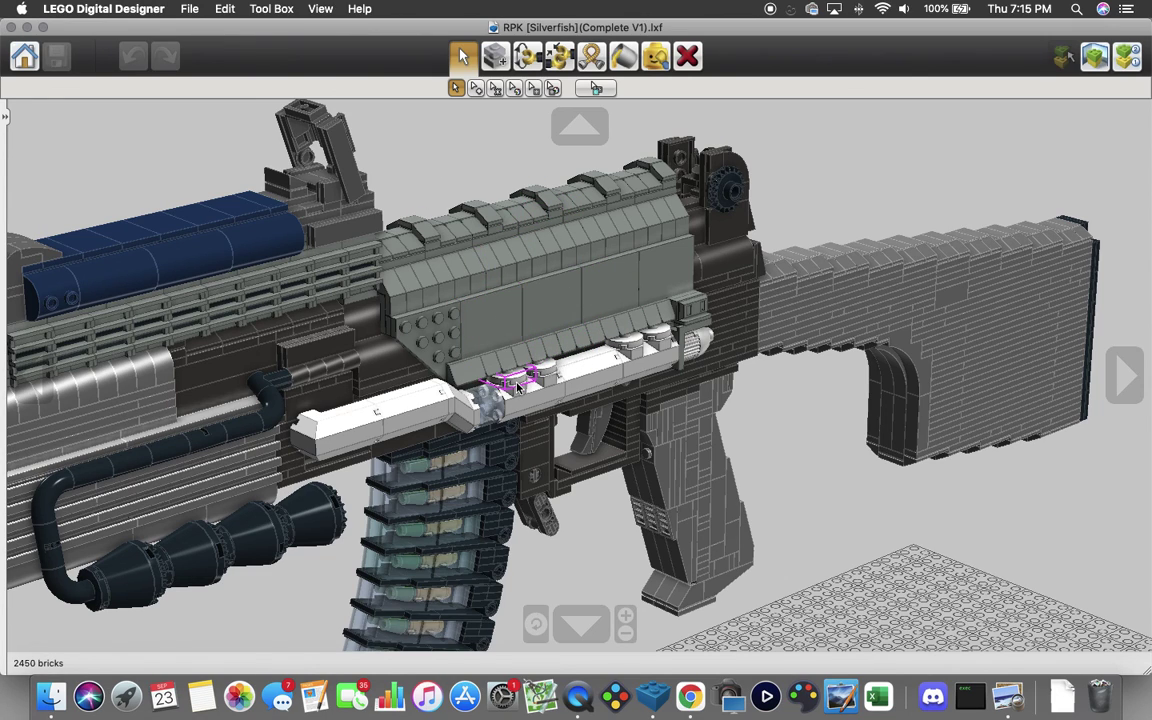
scroll(518, 388, down, 5)
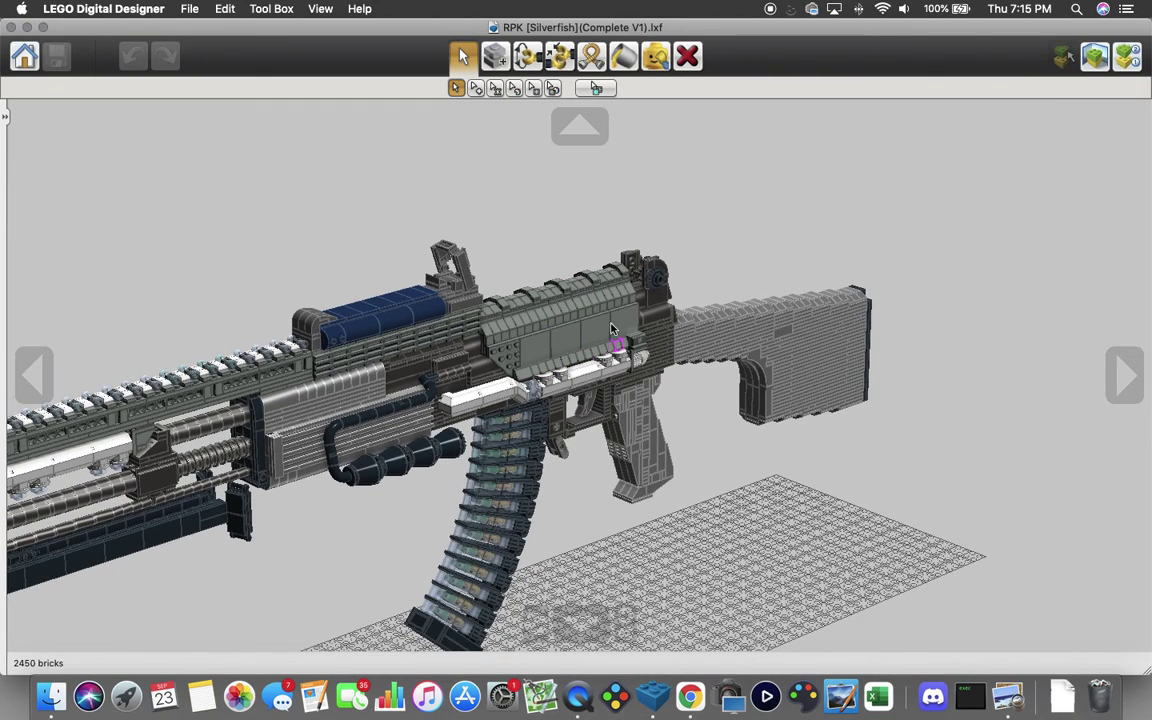
drag(570, 398, 534, 382)
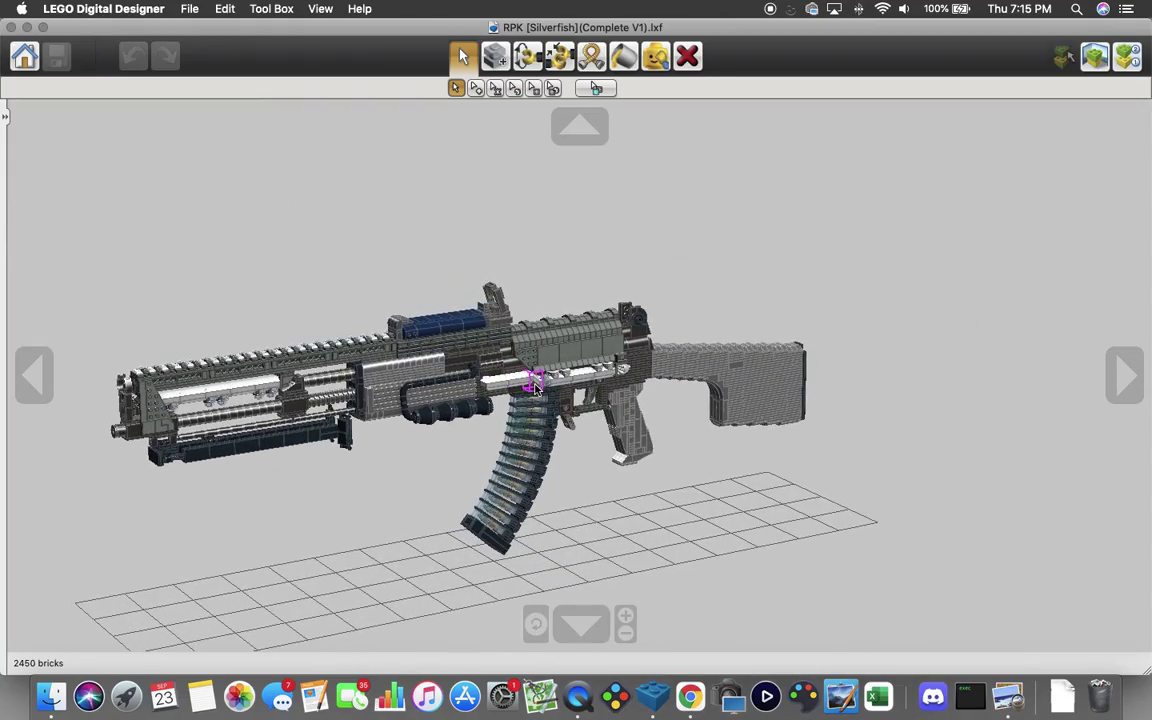
Step: Examine the blue upper housing, the slatted side panel below it and the raised sight frame from both sides
scroll(438, 345, up, 10)
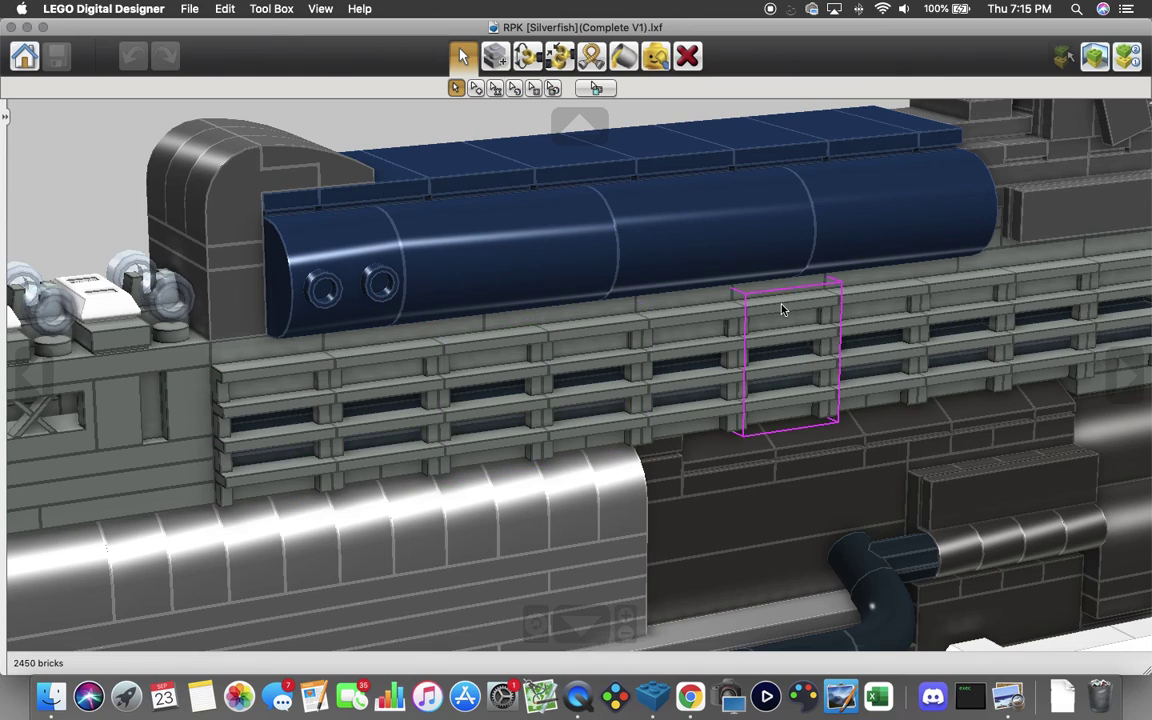
scroll(703, 290, down, 5)
right_click(673, 338)
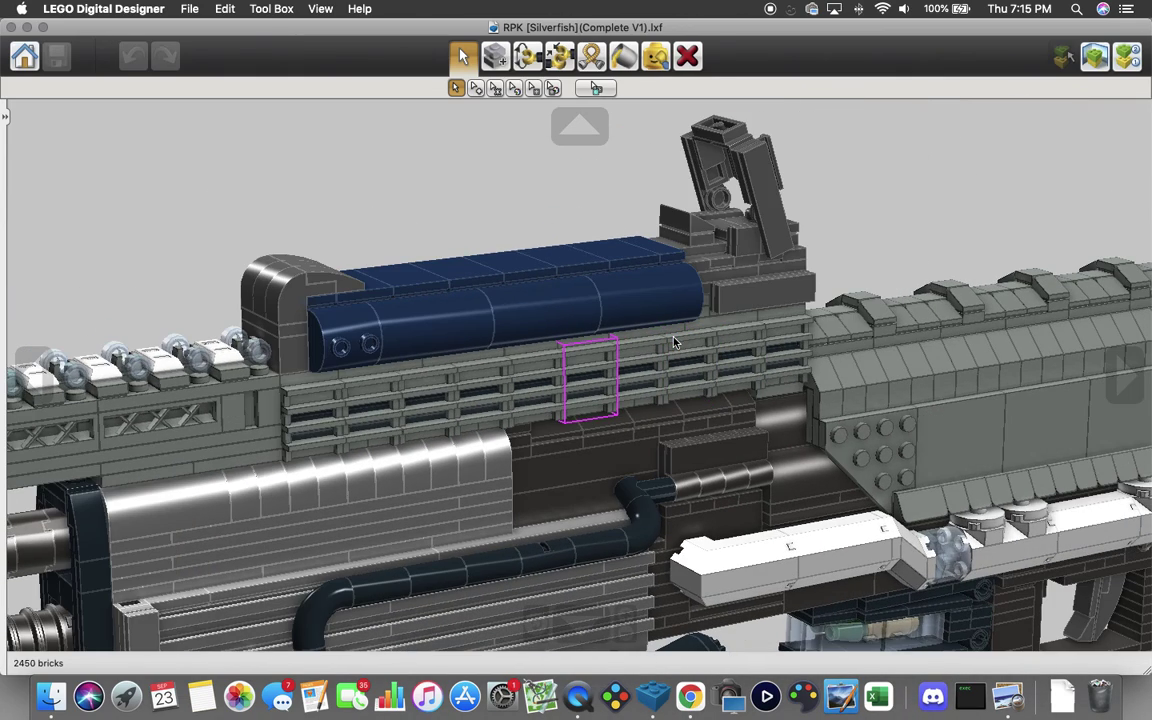
drag(470, 411, 209, 405)
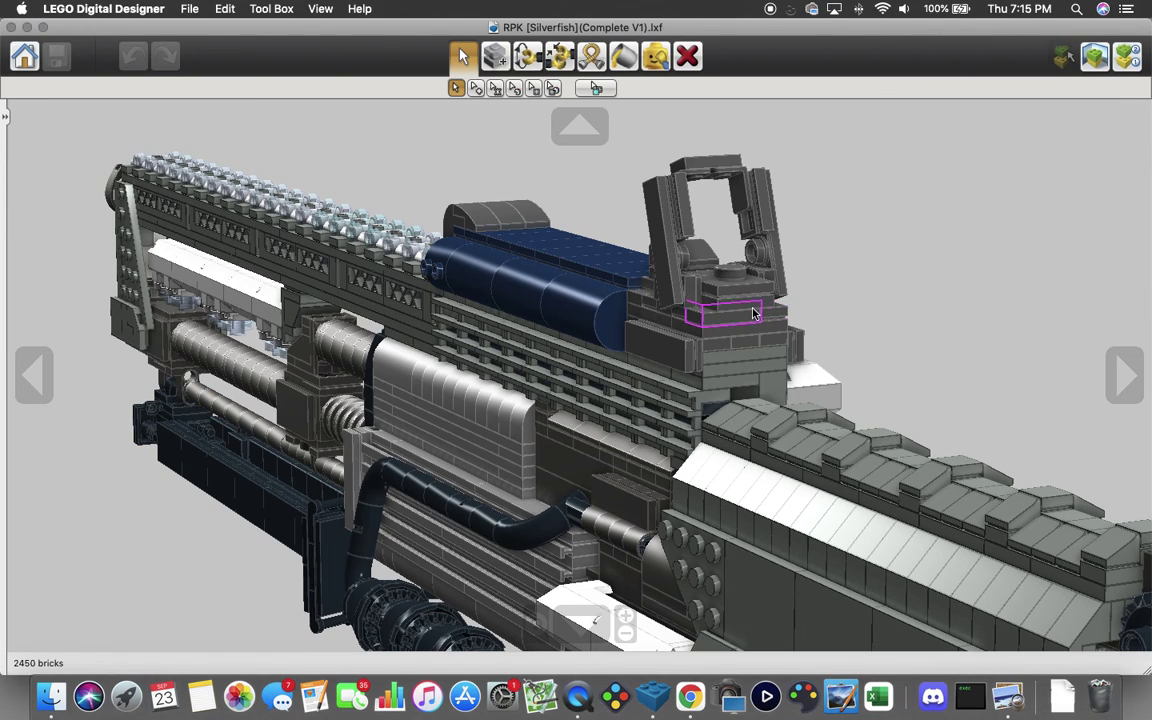
scroll(752, 311, down, 4)
drag(698, 302, 591, 319)
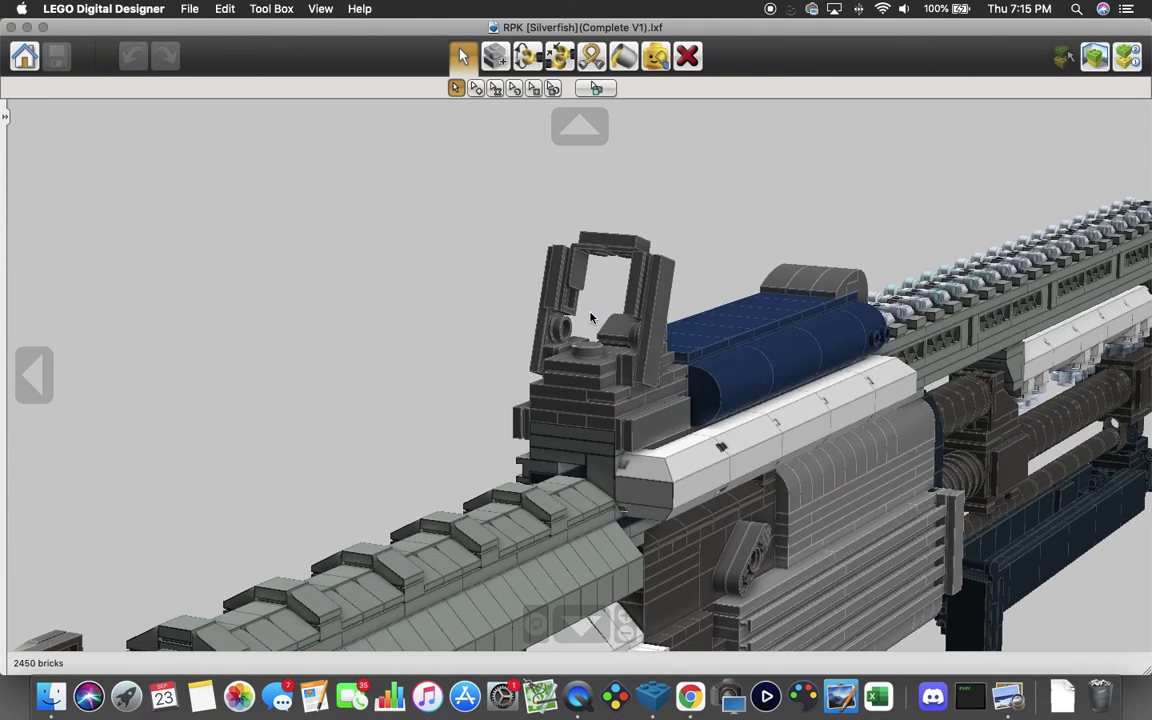
scroll(591, 319, down, 5)
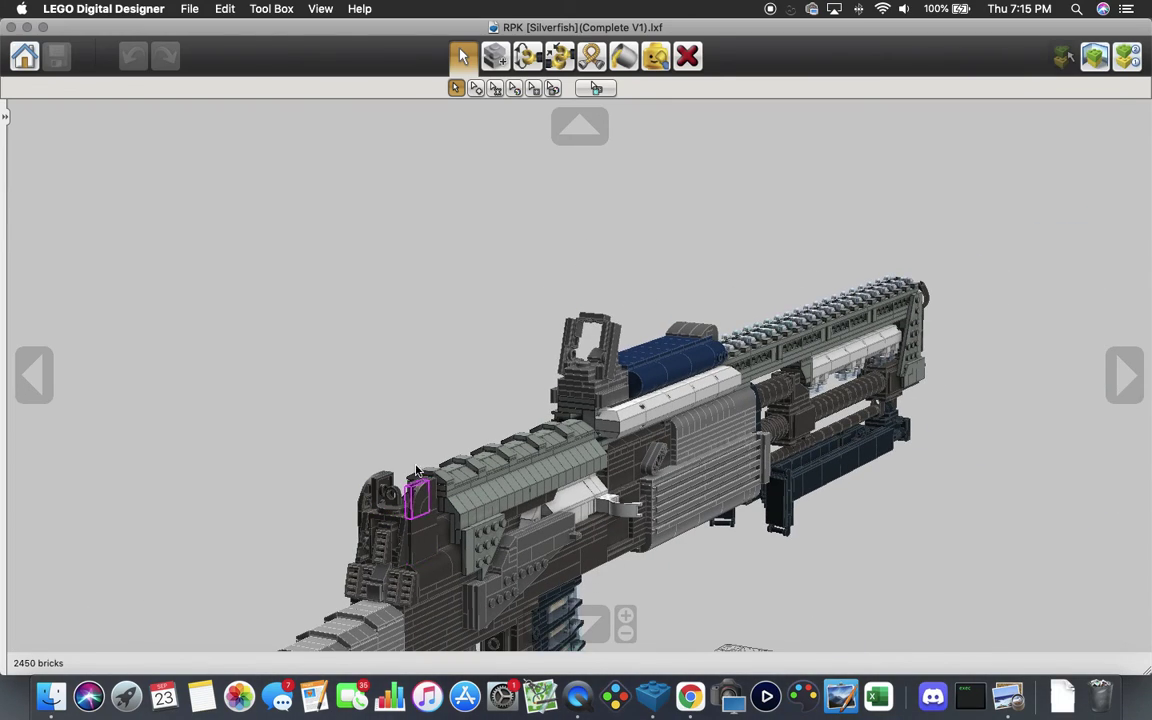
Step: View the rifle's muzzle end and undo the accidental move of the model
drag(904, 355, 720, 298)
scroll(471, 351, up, 5)
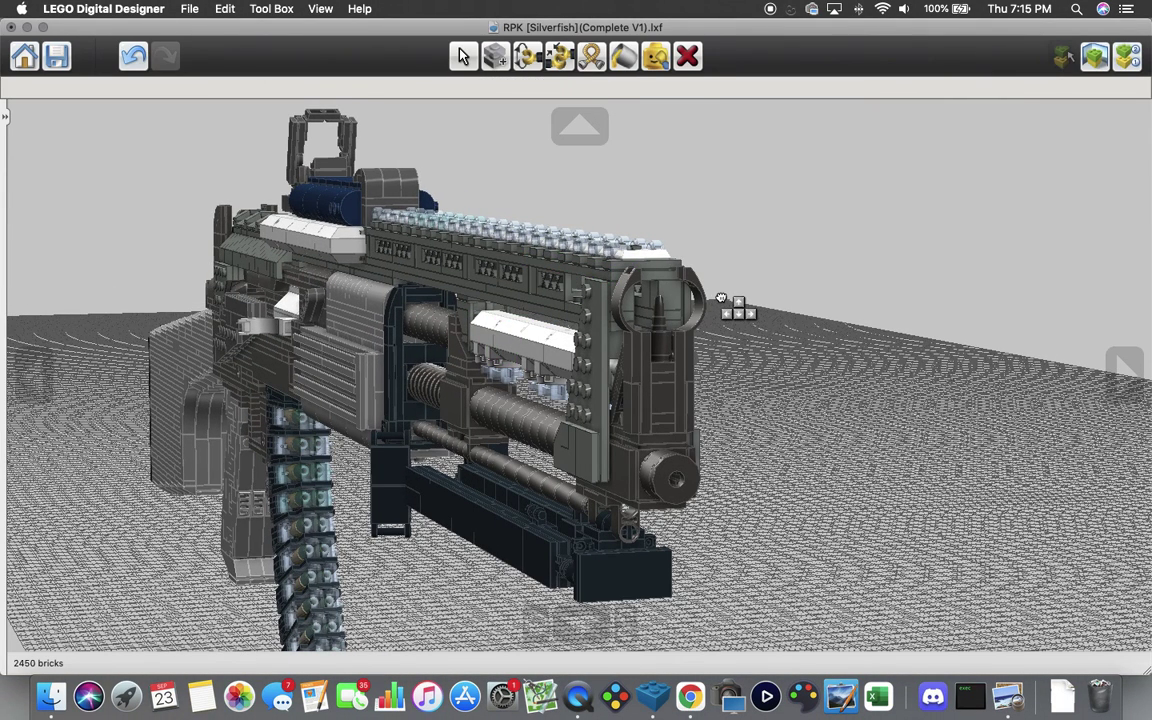
click(627, 266)
click(133, 55)
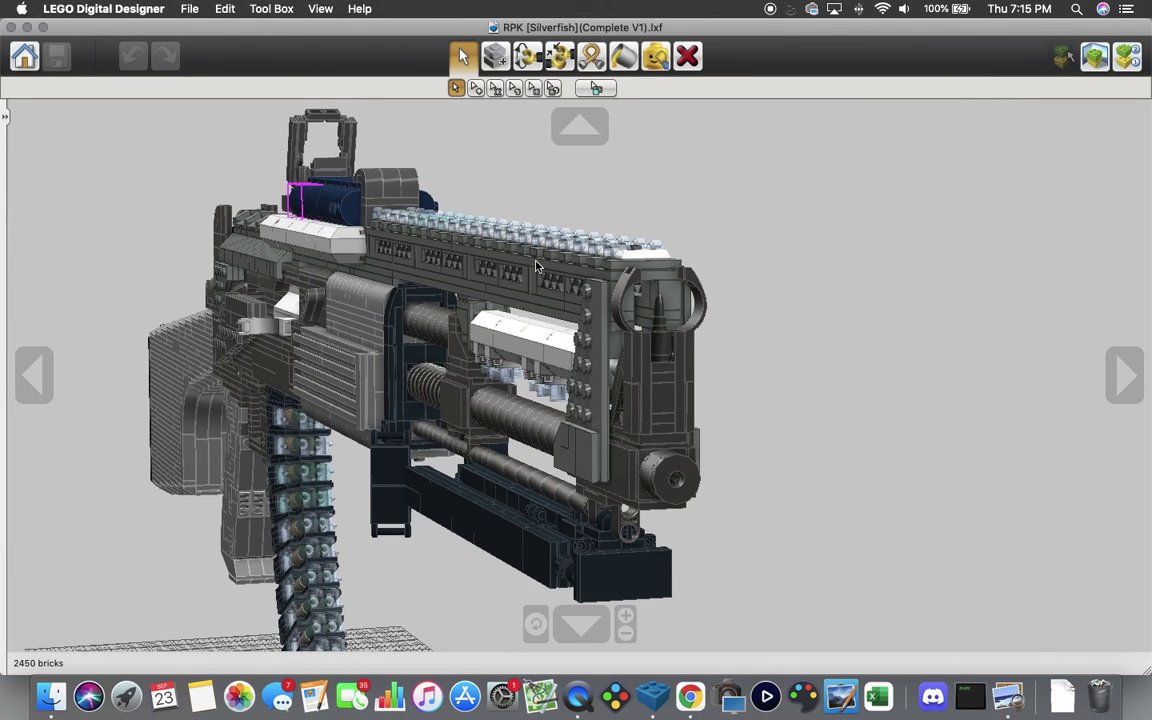
Step: Compare the slatted panel and the white strip on opposite sides of the blue upper housing
scroll(380, 225, up, 10)
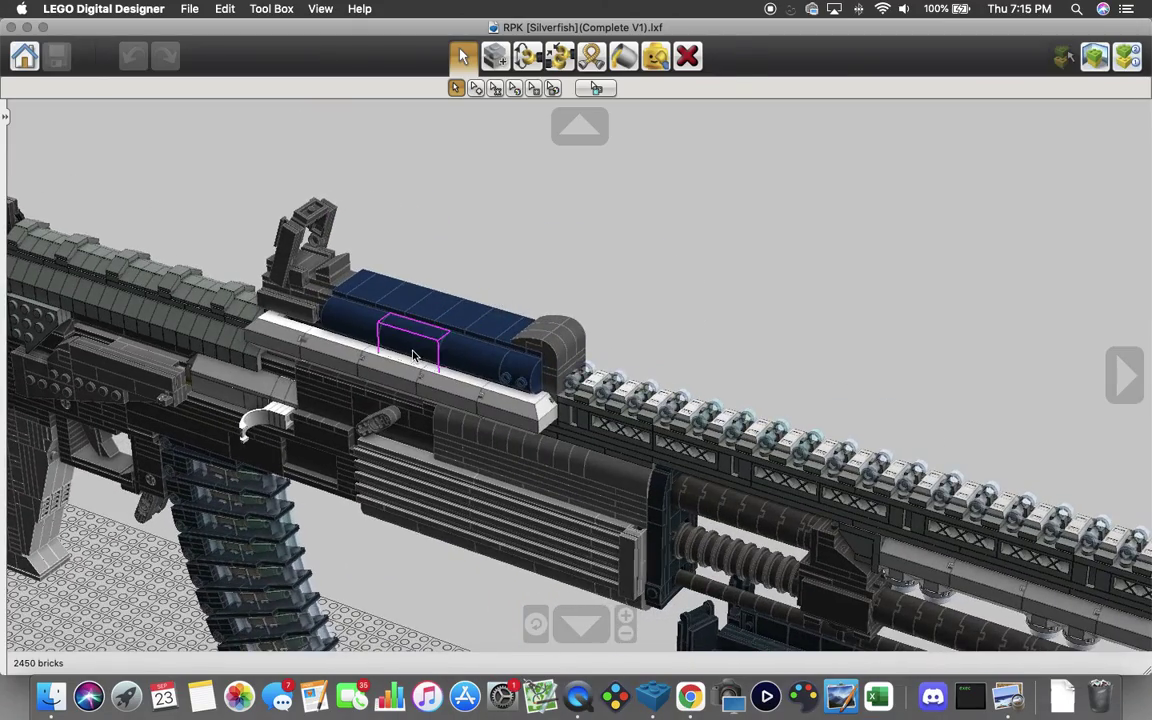
right_click(413, 355)
drag(413, 355, 982, 330)
scroll(610, 362, up, 2)
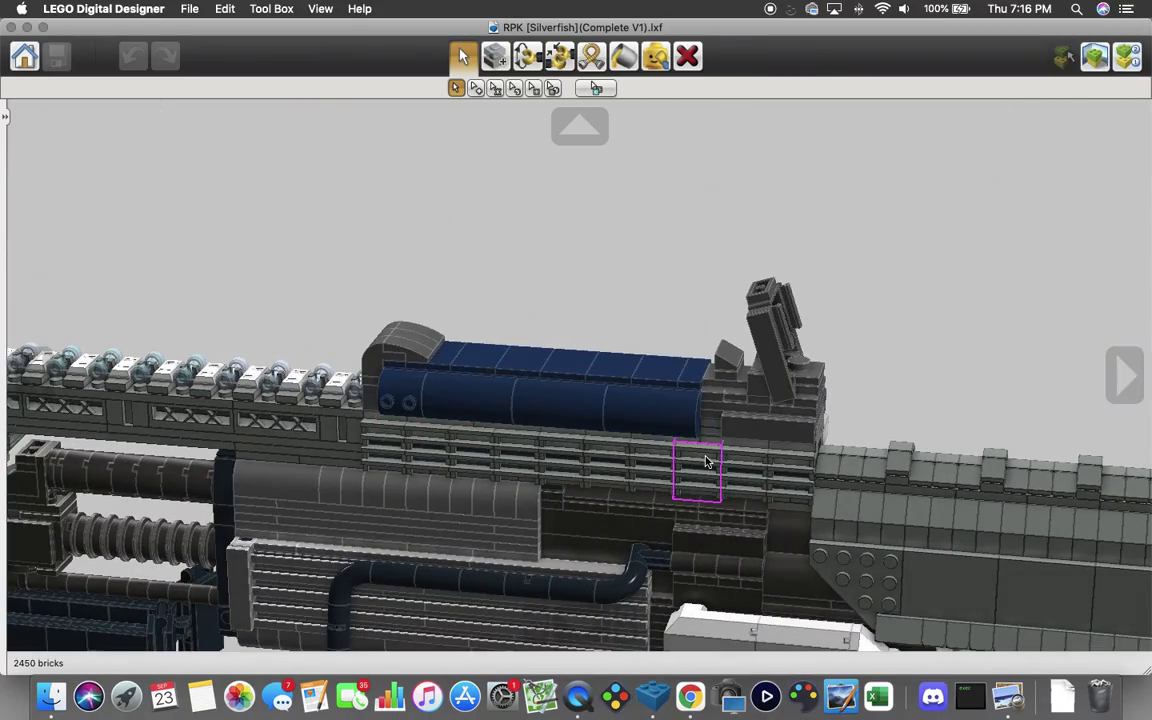
drag(690, 455, 250, 452)
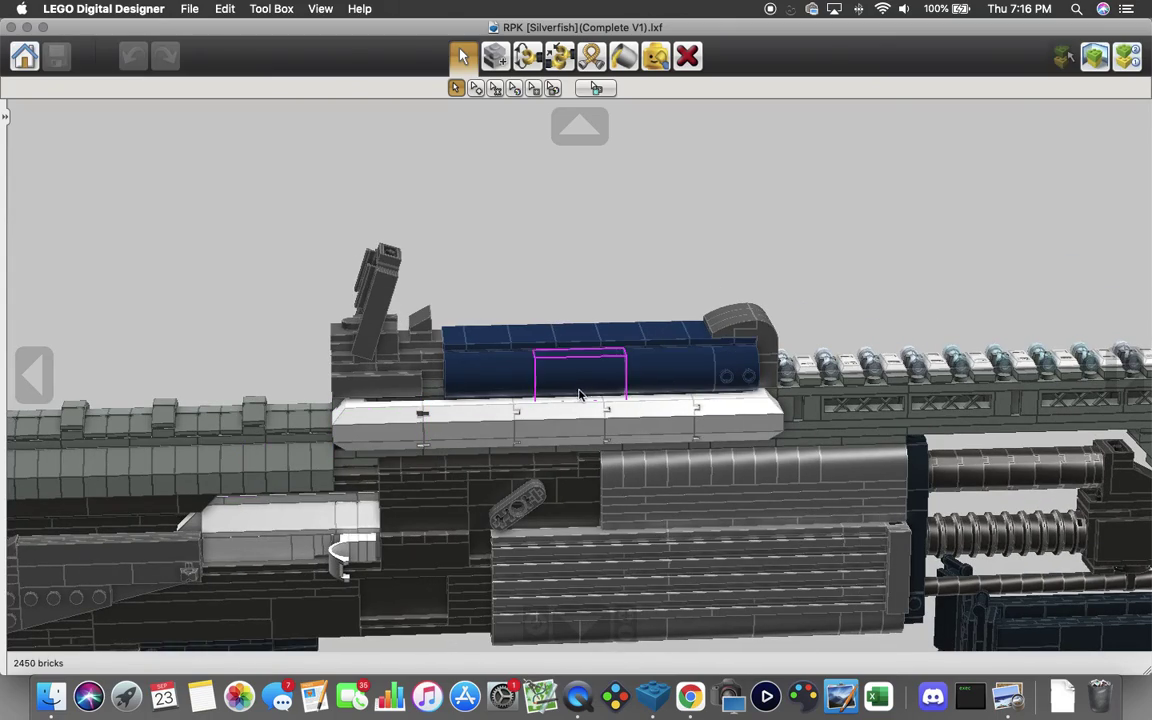
Step: Examine the blue upper housing with its rounded end cap, white side strip and slatted side panel from alternating sides of the rifle
drag(570, 402, 463, 442)
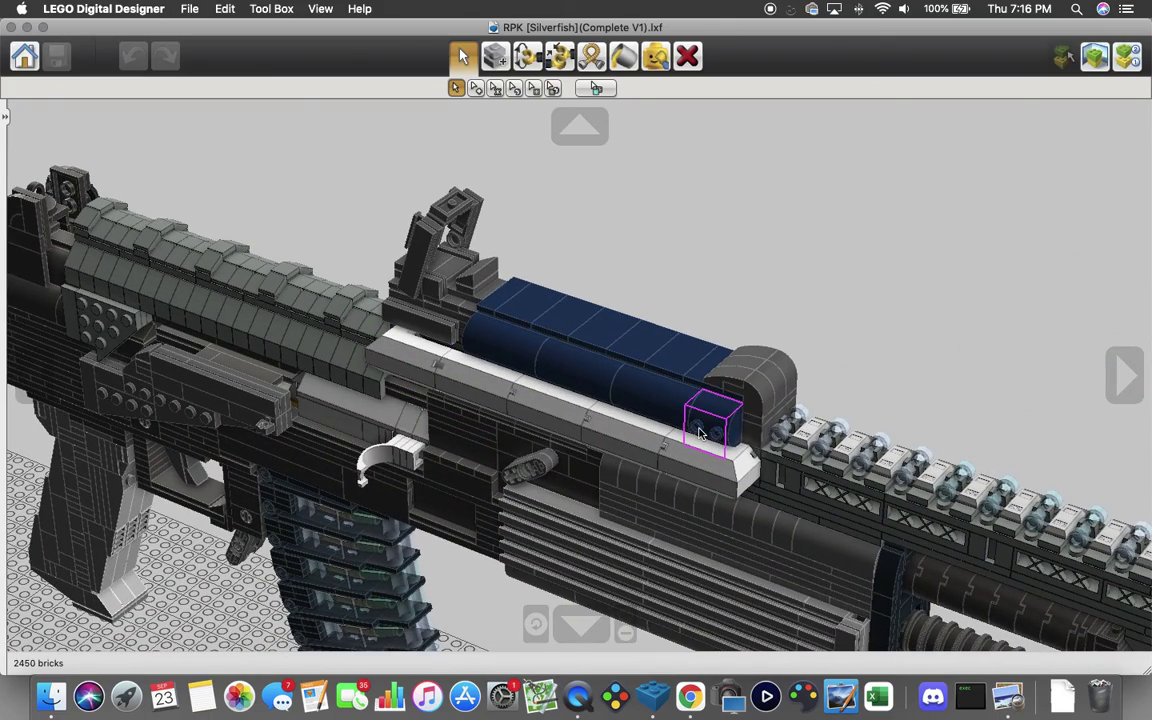
drag(430, 498, 905, 435)
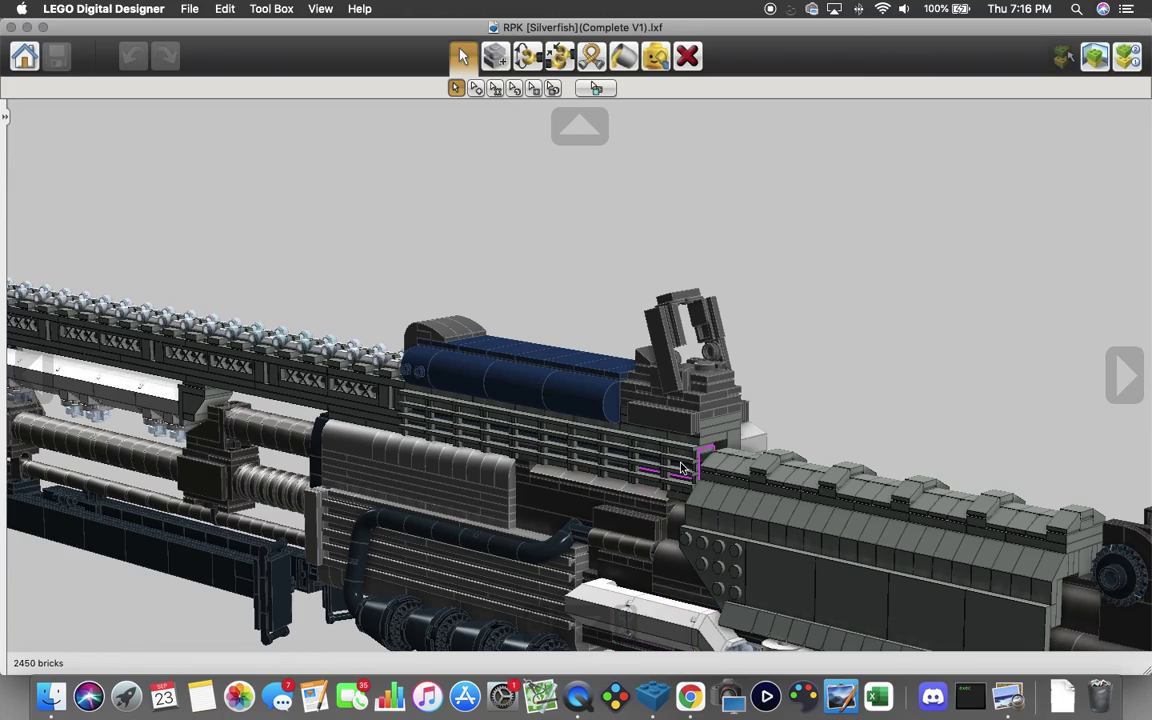
drag(610, 580, 422, 485)
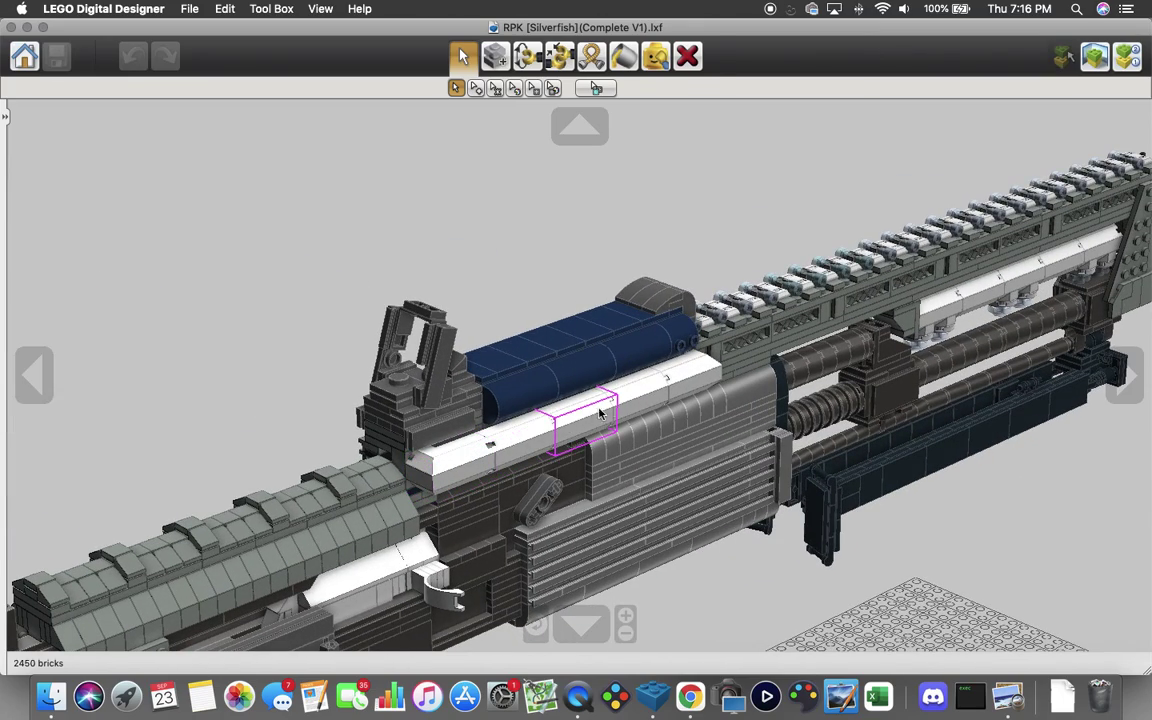
drag(450, 410, 820, 422)
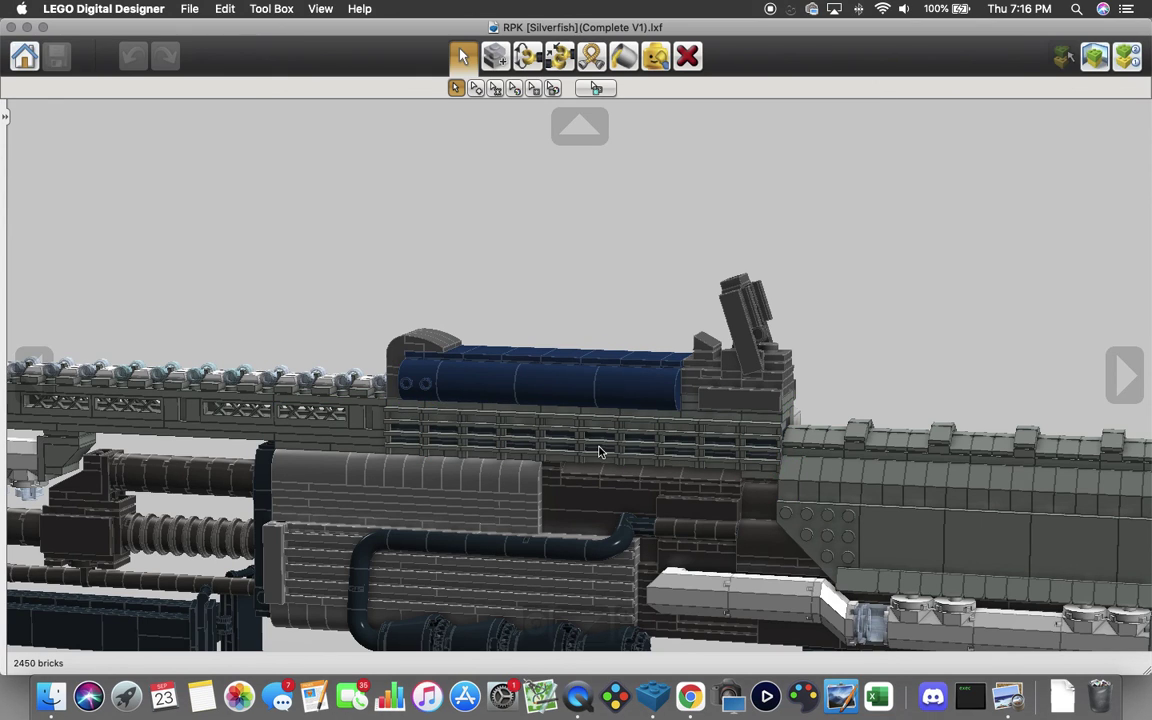
drag(599, 452, 571, 399)
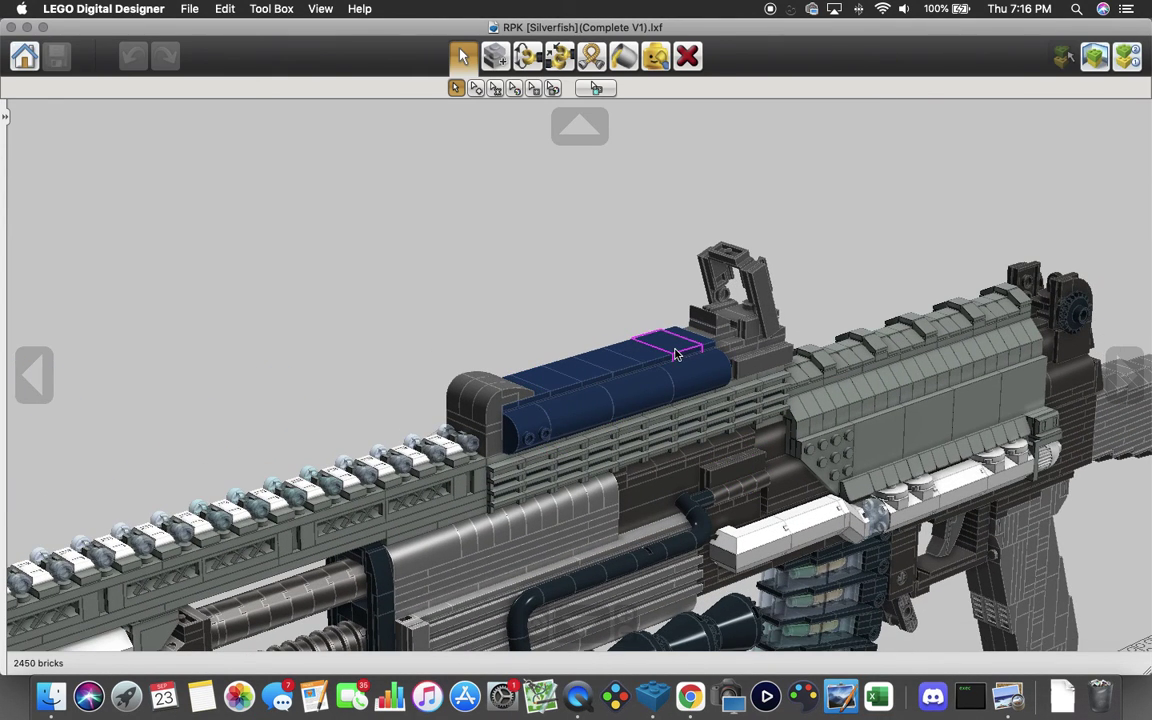
Step: Inspect the top and slatted side of the blue housing up close and in relation to the whole rifle
drag(675, 354, 632, 388)
scroll(589, 382, down, 5)
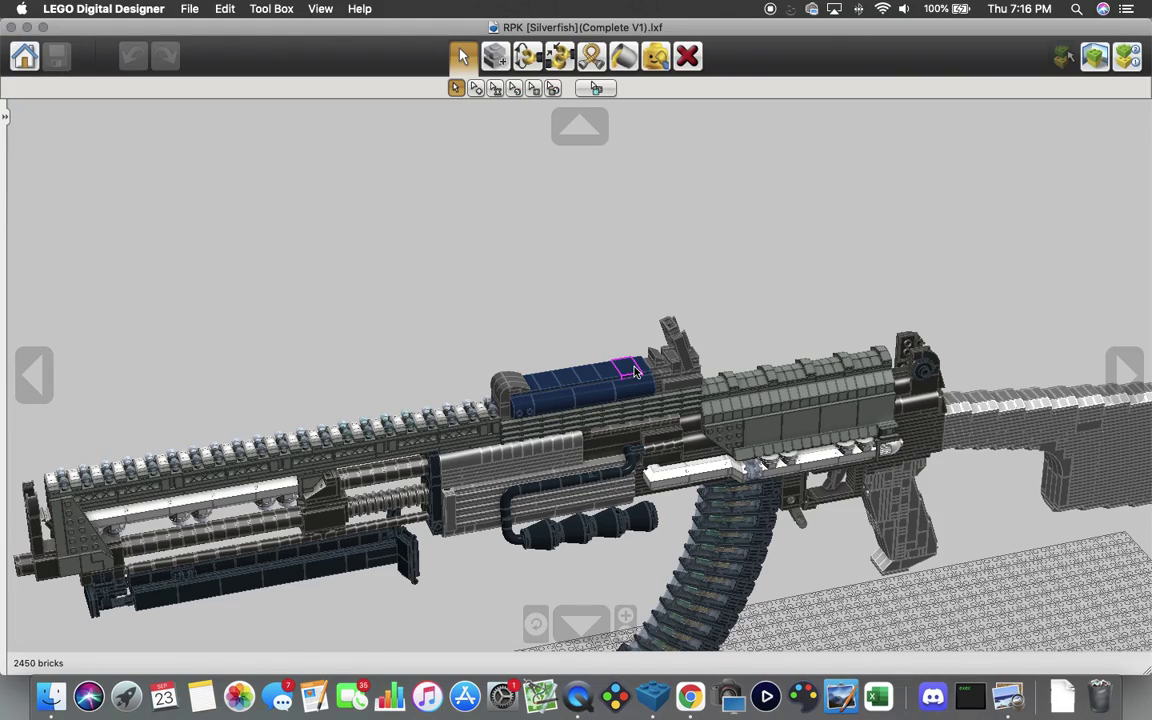
scroll(566, 395, up, 5)
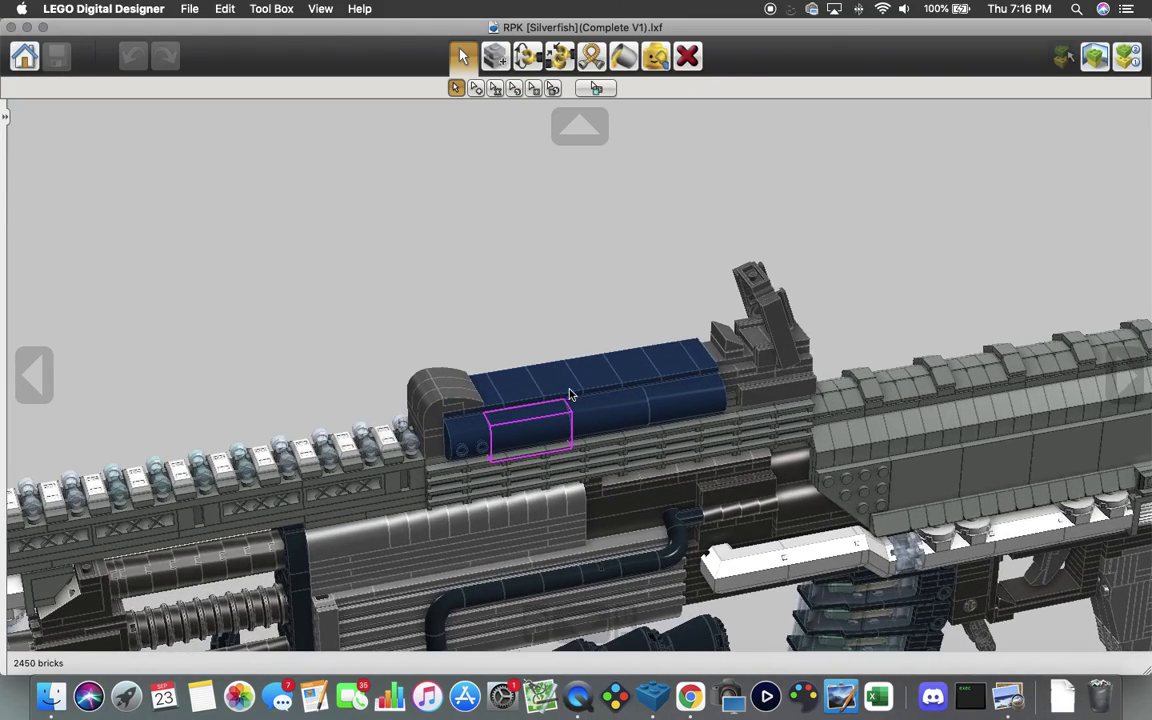
drag(570, 394, 618, 367)
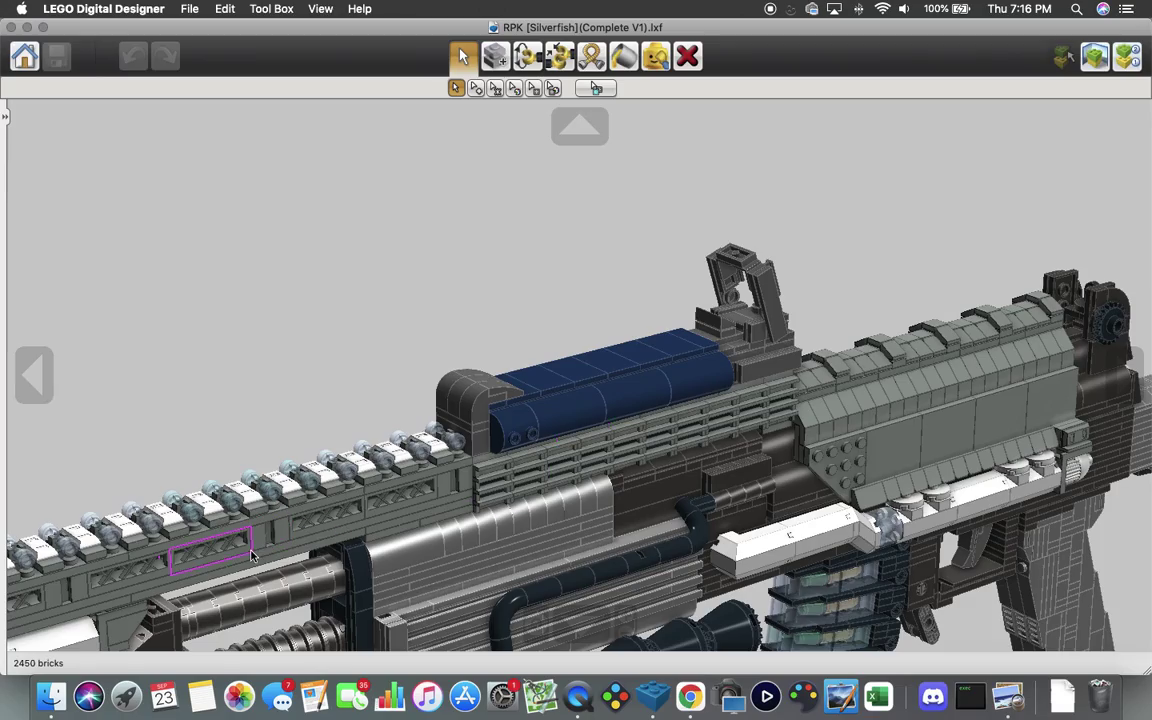
Step: Examine the long top rail with its translucent pieces and the lattice panels below it from the side and at an angle
right_click(147, 581)
drag(147, 581, 74, 555)
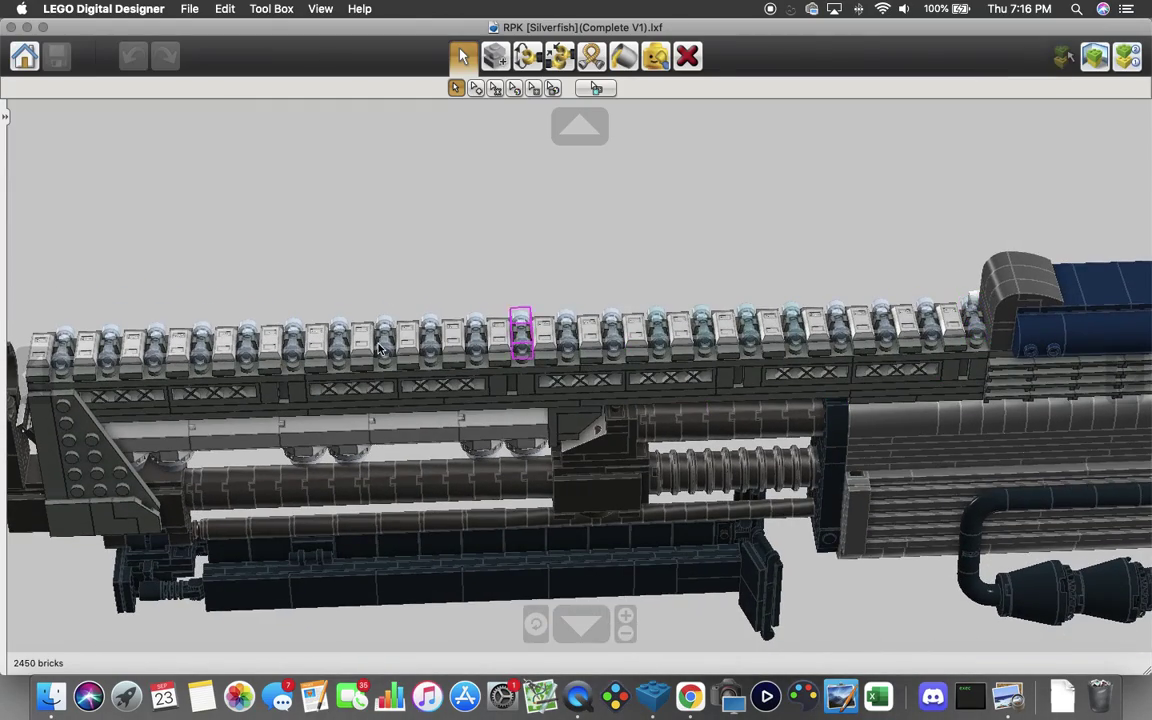
drag(452, 248, 586, 231)
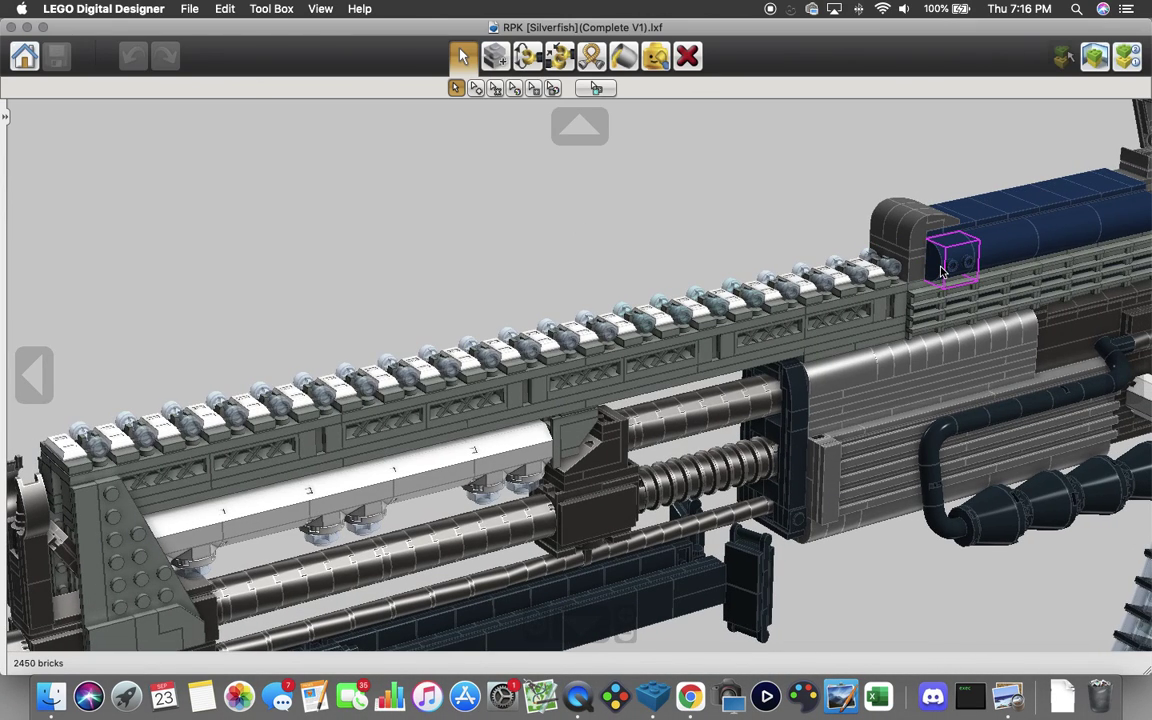
drag(257, 516, 168, 462)
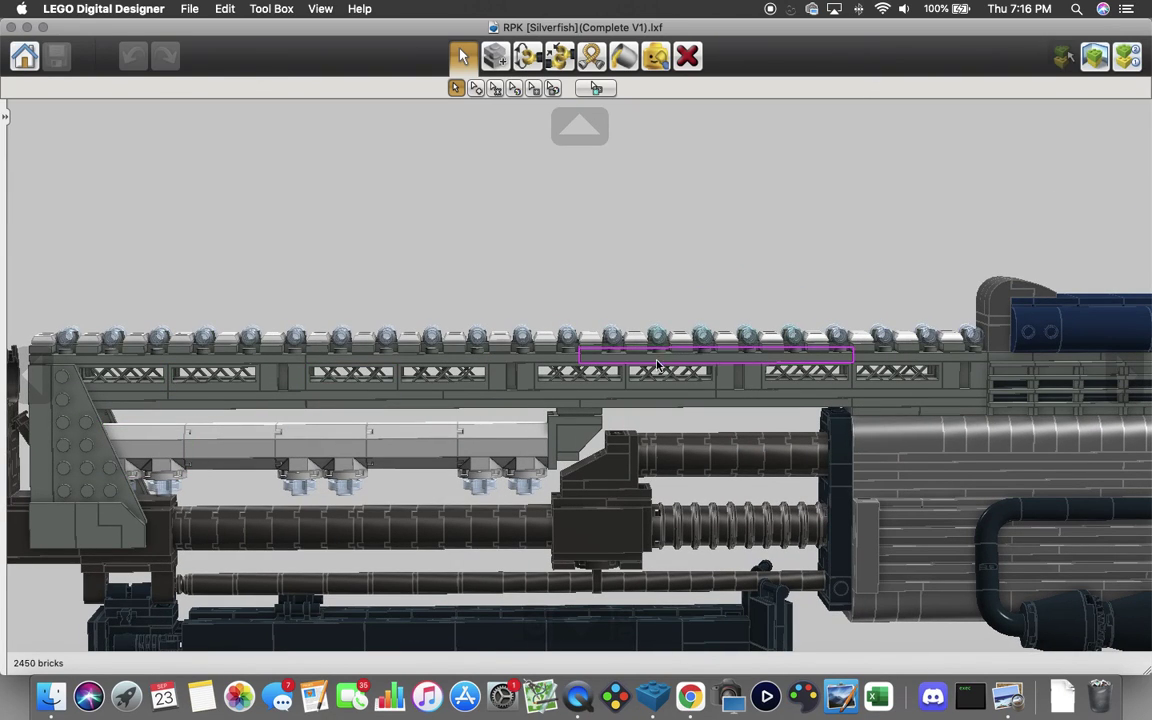
drag(335, 388, 436, 416)
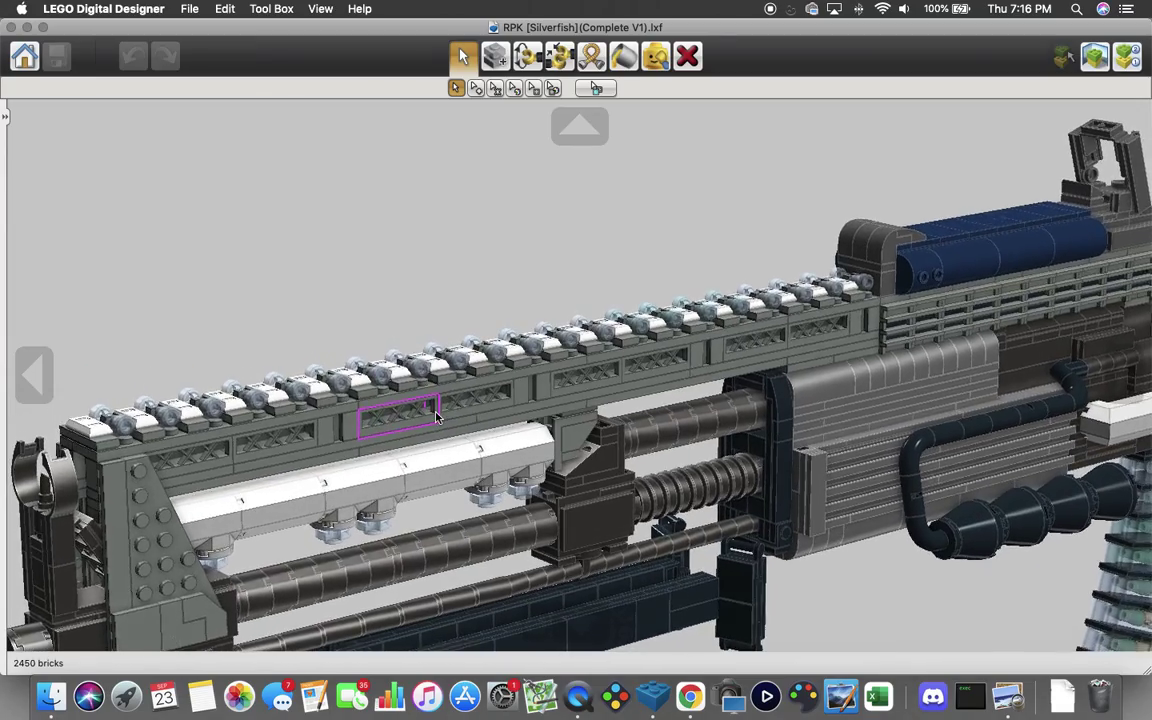
Step: Inspect the rifle's front end up close, including the studded triangular plate, white underside bar, ring-shaped front sight and muzzle
right_click(346, 511)
scroll(346, 511, up, 4)
mouse_move(346, 511)
mouse_down()
mouse_move(172, 506)
mouse_move(343, 500)
mouse_up()
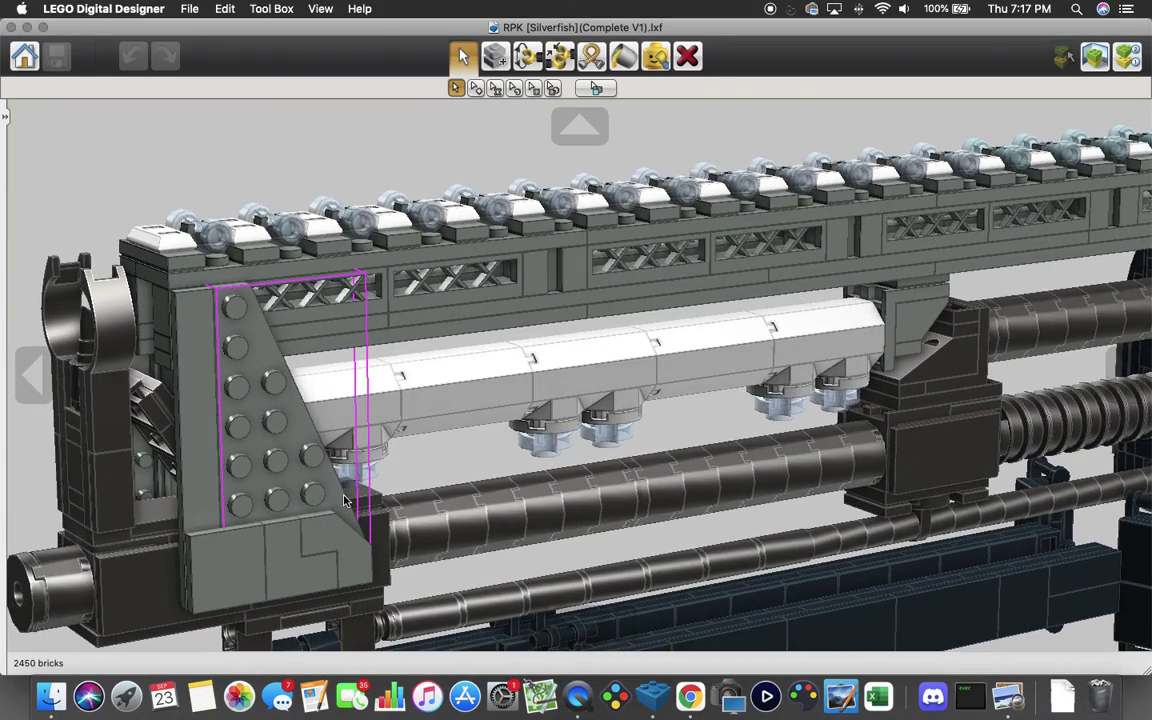
scroll(345, 500, down, 3)
right_click(340, 363)
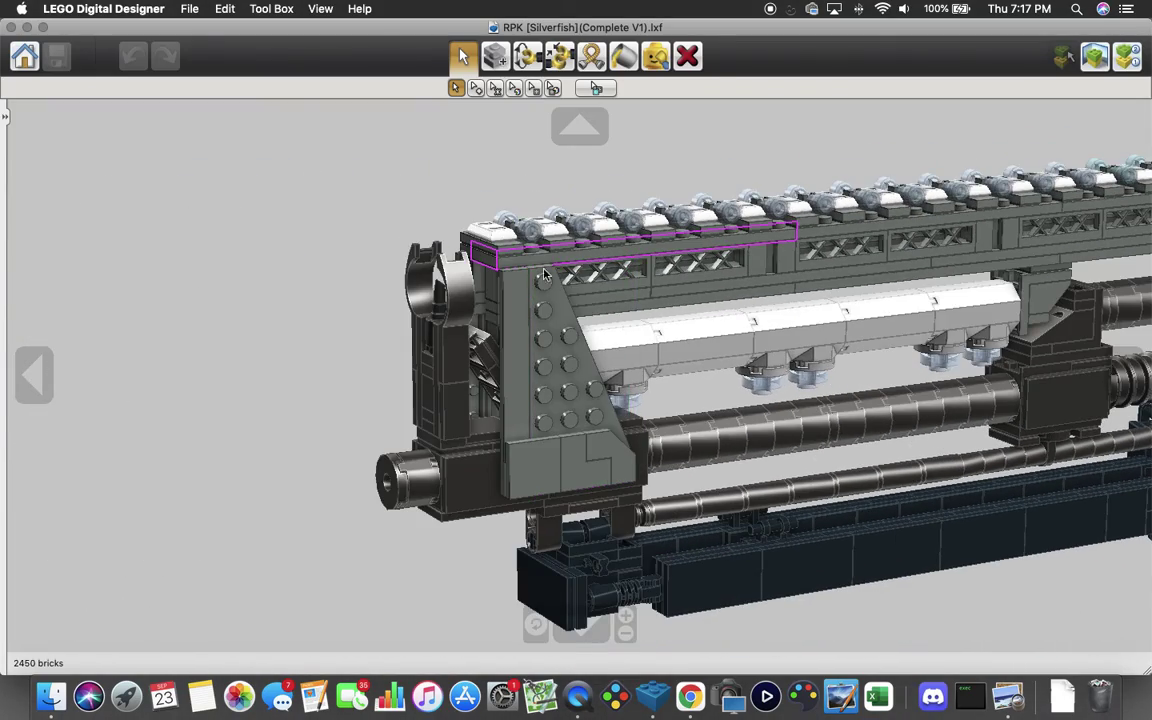
right_click(524, 461)
drag(524, 461, 558, 473)
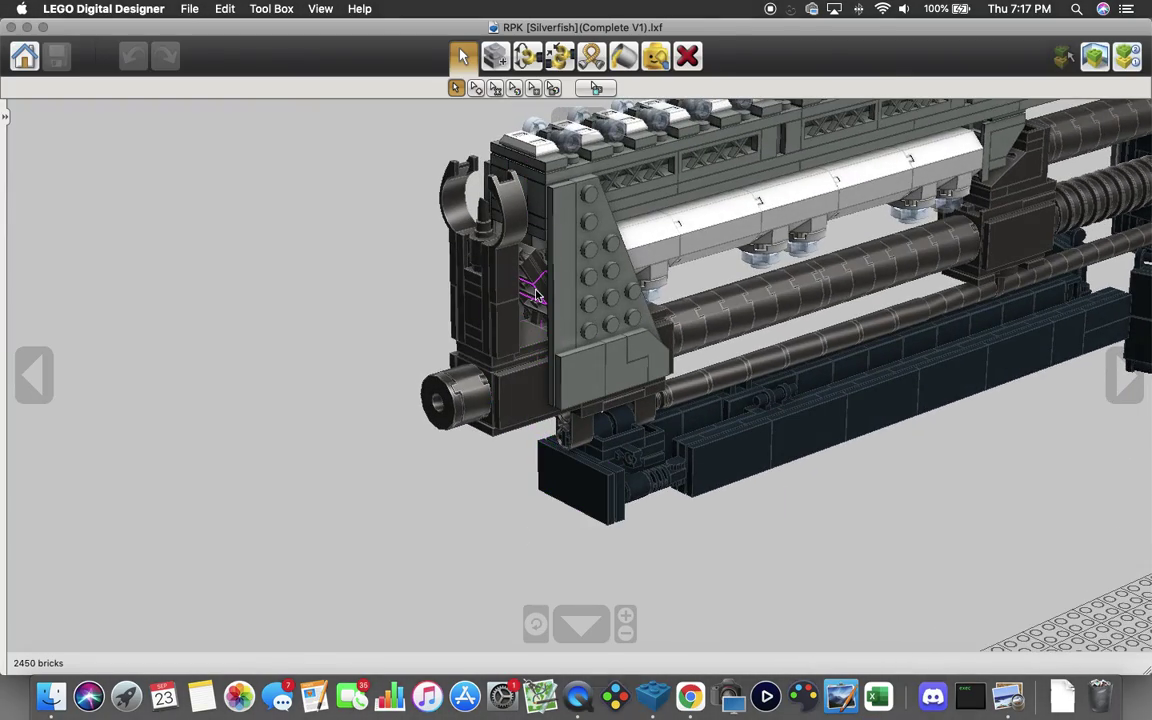
Step: View the complete rifle from muzzle to stock at an angle and compare it with the rendered image in Preview
scroll(536, 294, down, 3)
scroll(540, 310, down, 3)
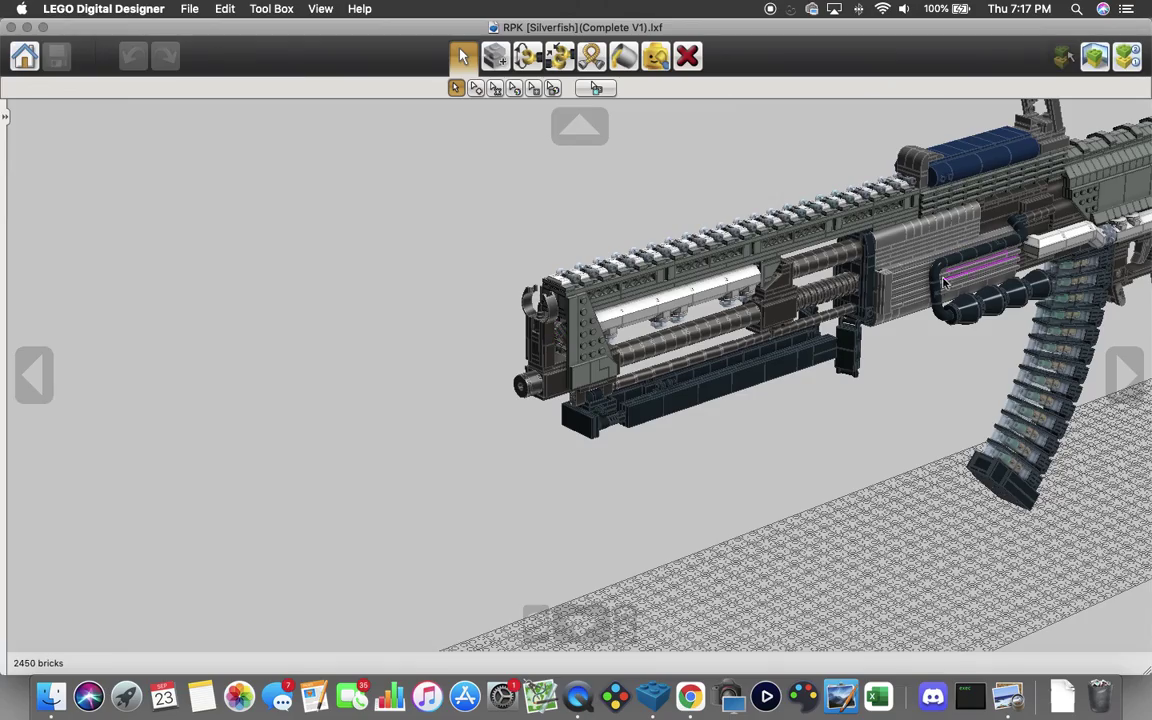
drag(933, 283, 605, 405)
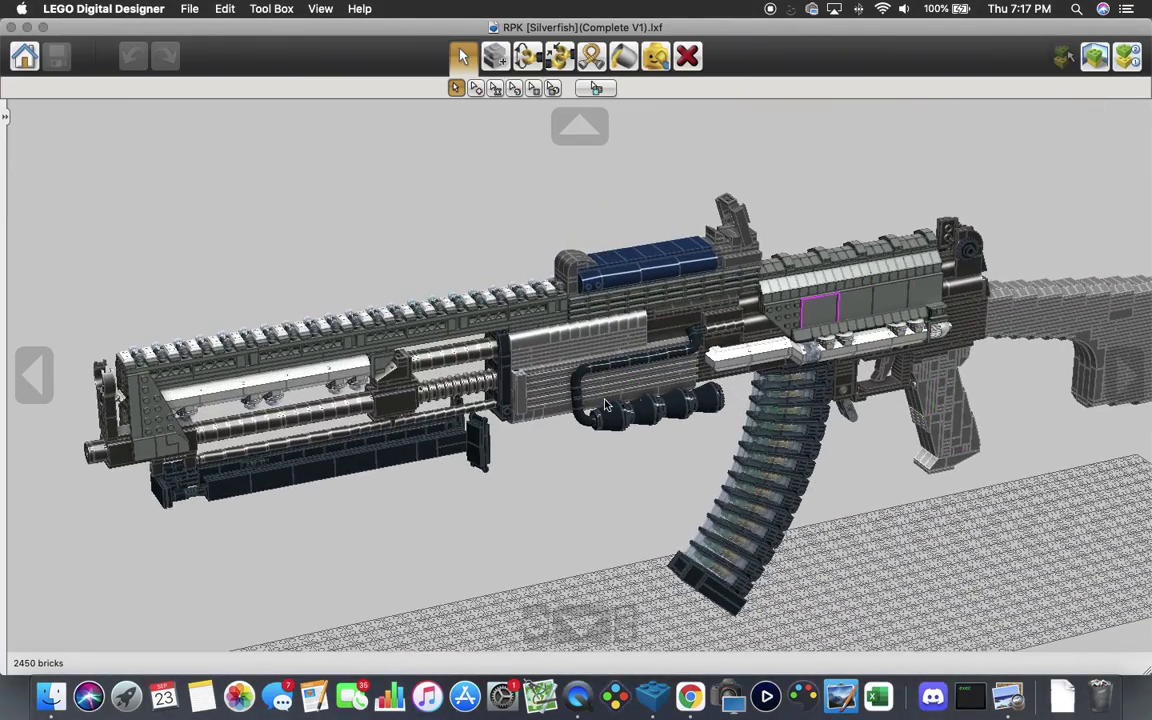
drag(569, 574, 550, 507)
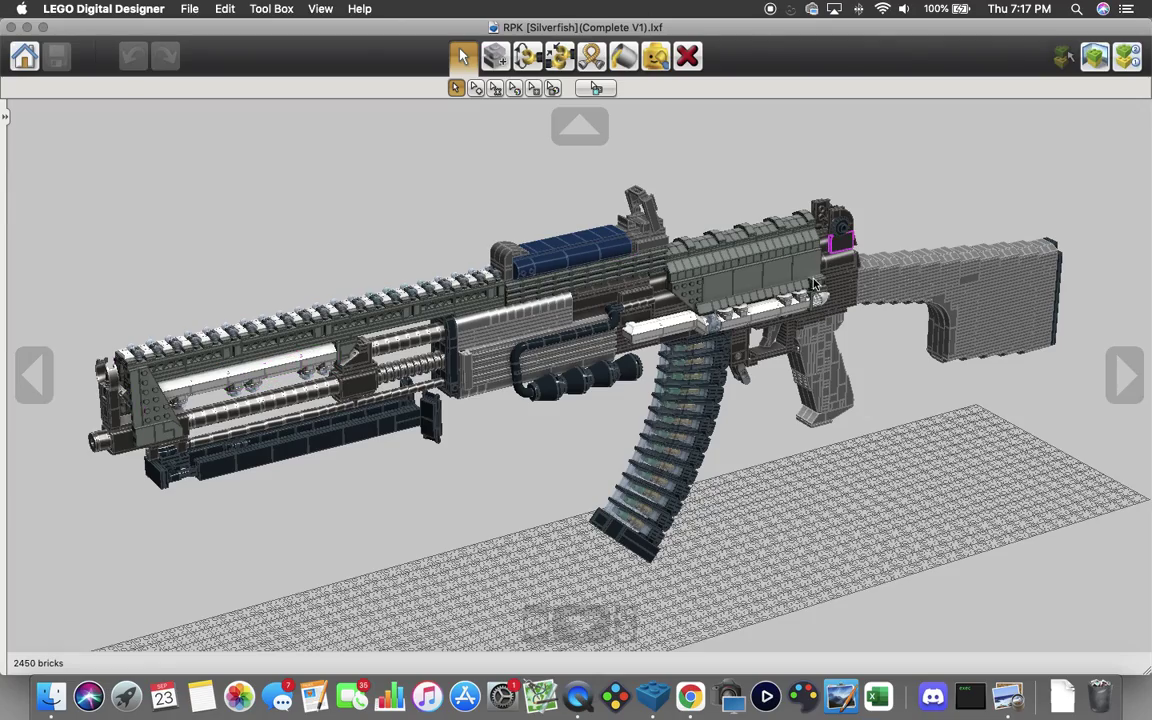
drag(748, 300, 632, 355)
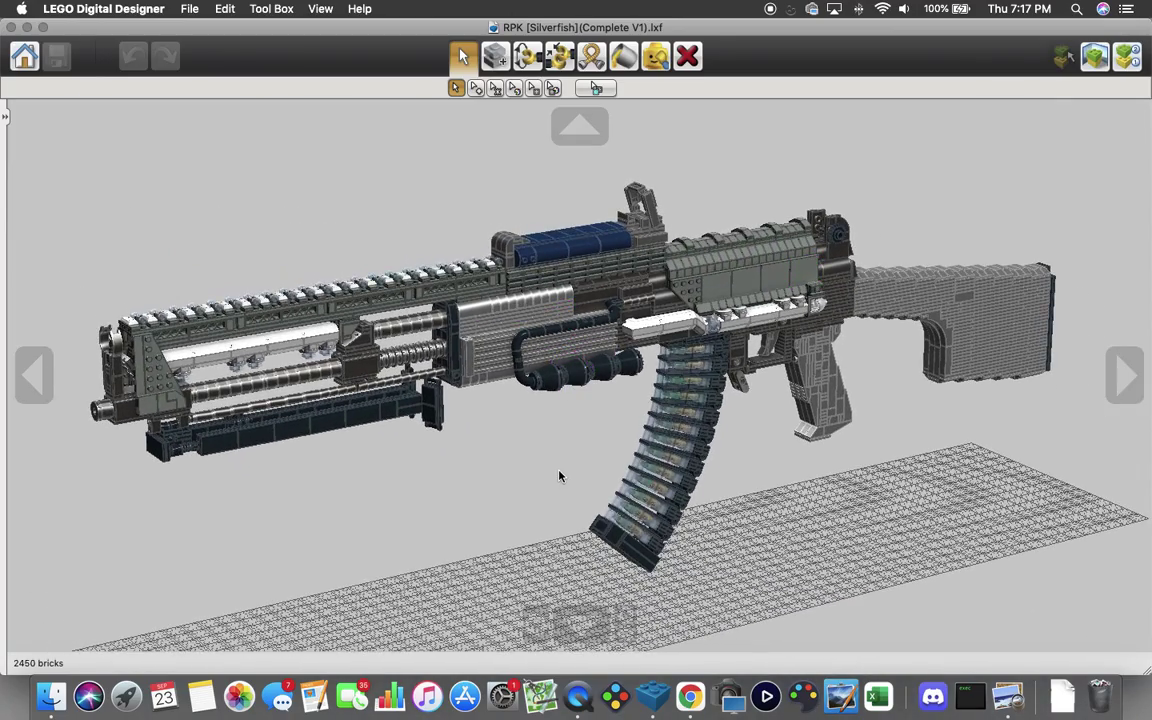
drag(560, 476, 580, 479)
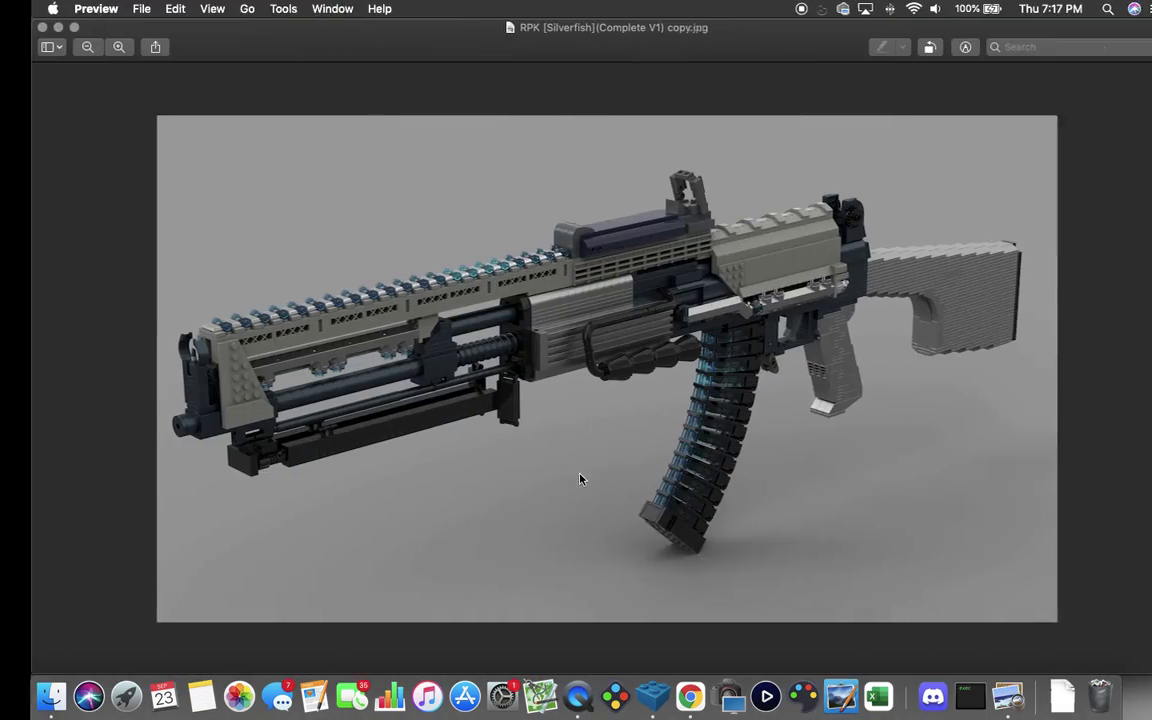